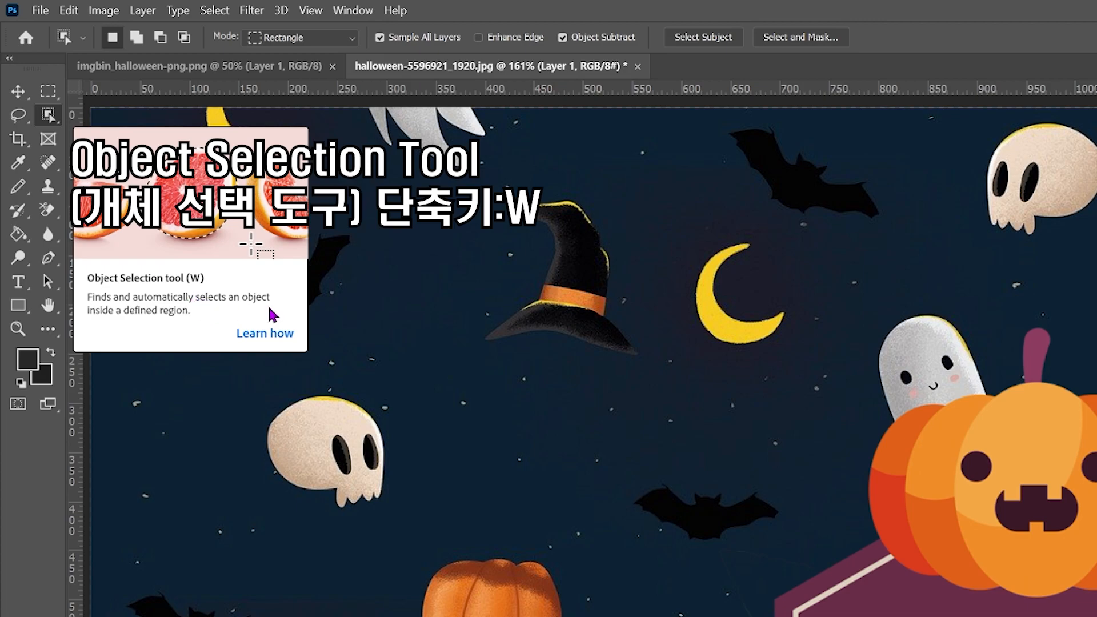
Select the yellow crescent moon beside the witch hat with the Object Selection tool in Rectangle and New Selection mode.
{"action": "left_click_drag", "start_coordinate": [675, 234], "coordinate": [796, 360]}
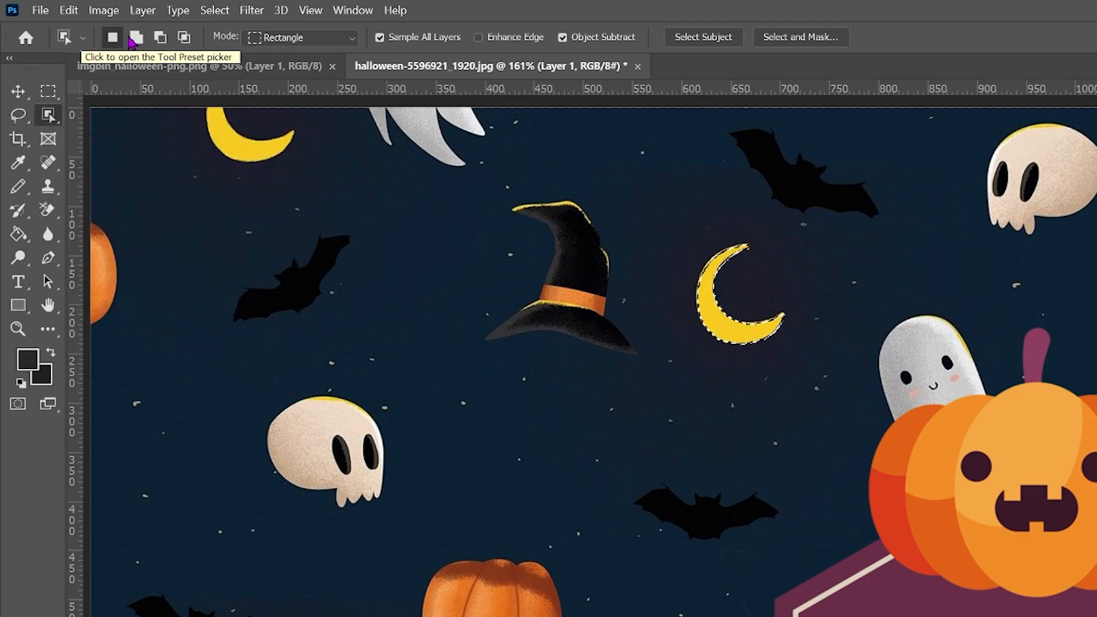
{"action": "left_click", "coordinate": [113, 38]}
{"action": "left_click_drag", "start_coordinate": [714, 302], "coordinate": [693, 280]}
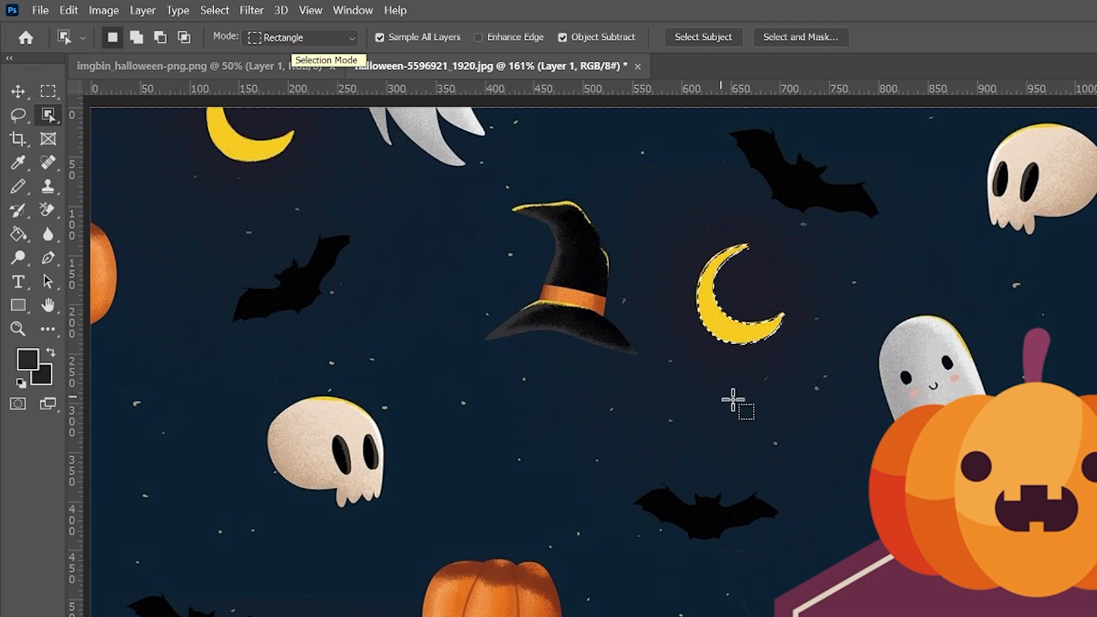
Clear the moon selection and select the black bat below the moon with a rectangular region.
{"action": "key", "text": "ctrl+d"}
{"action": "left_click_drag", "start_coordinate": [621, 476], "coordinate": [790, 547]}
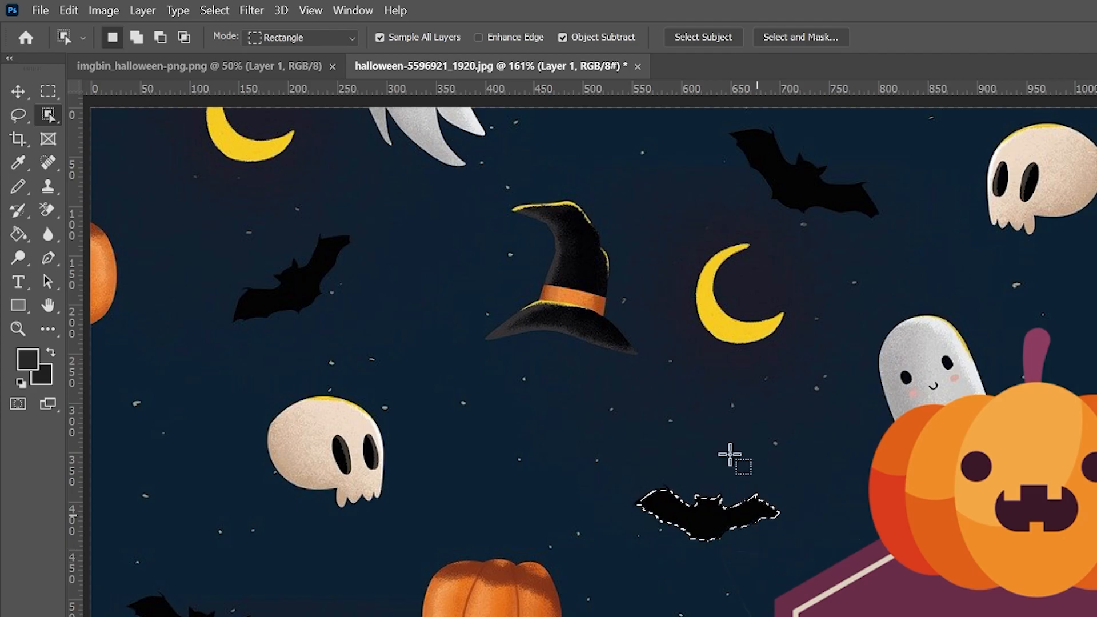
Reselect the same bat with the Object Selection tool in Lasso mode, and return the mode to Rectangle.
{"action": "left_click", "coordinate": [294, 43]}
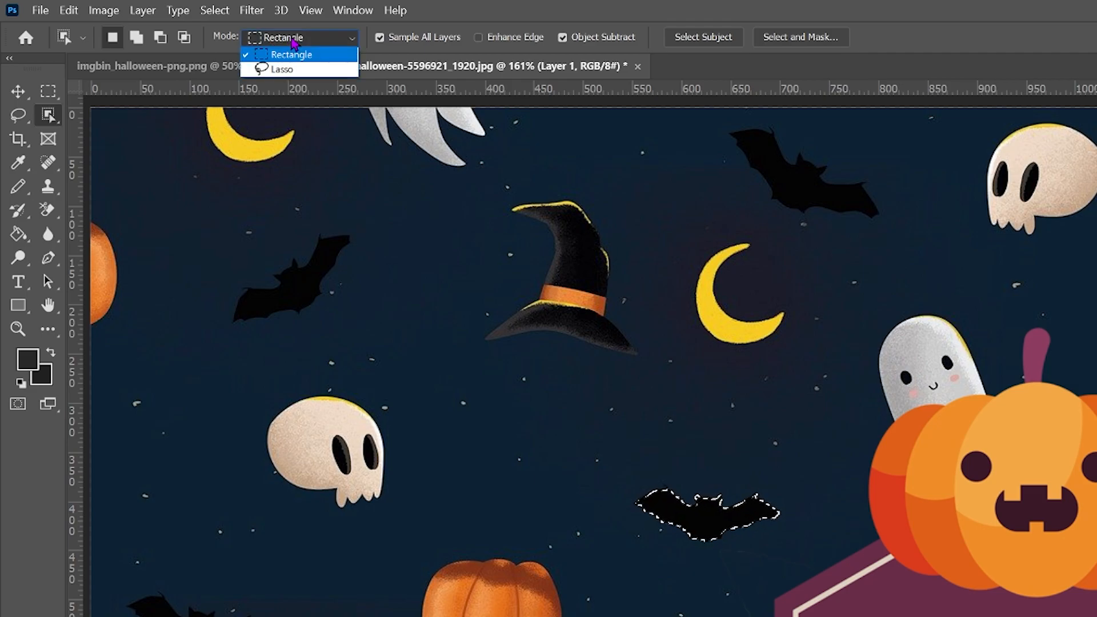
{"action": "left_click", "coordinate": [292, 70]}
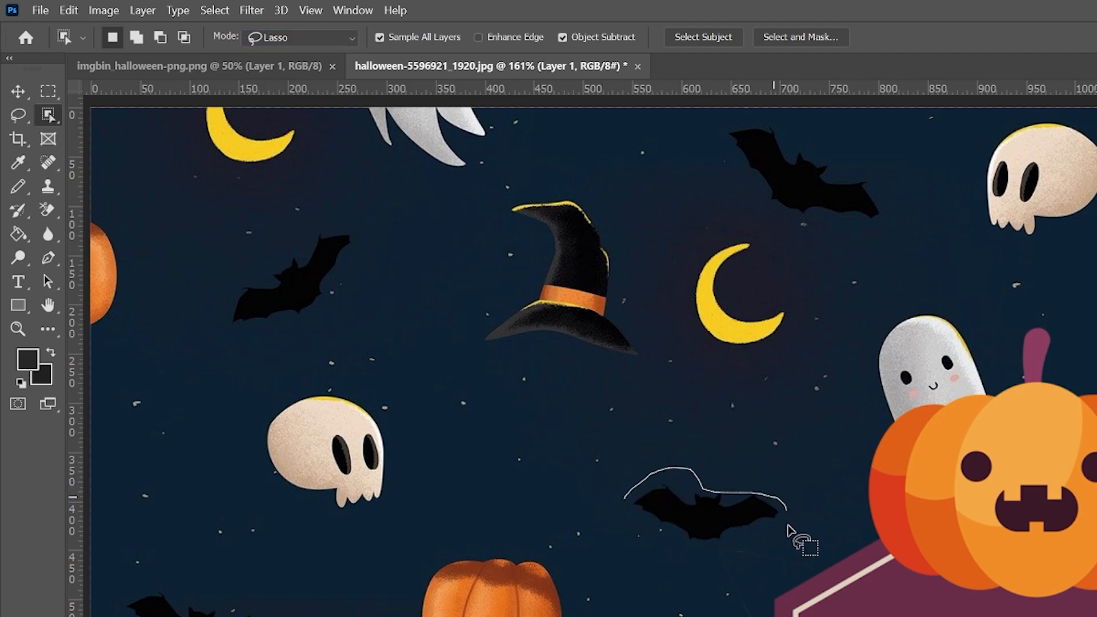
{"action": "left_click_drag", "start_coordinate": [624, 506], "coordinate": [626, 507]}
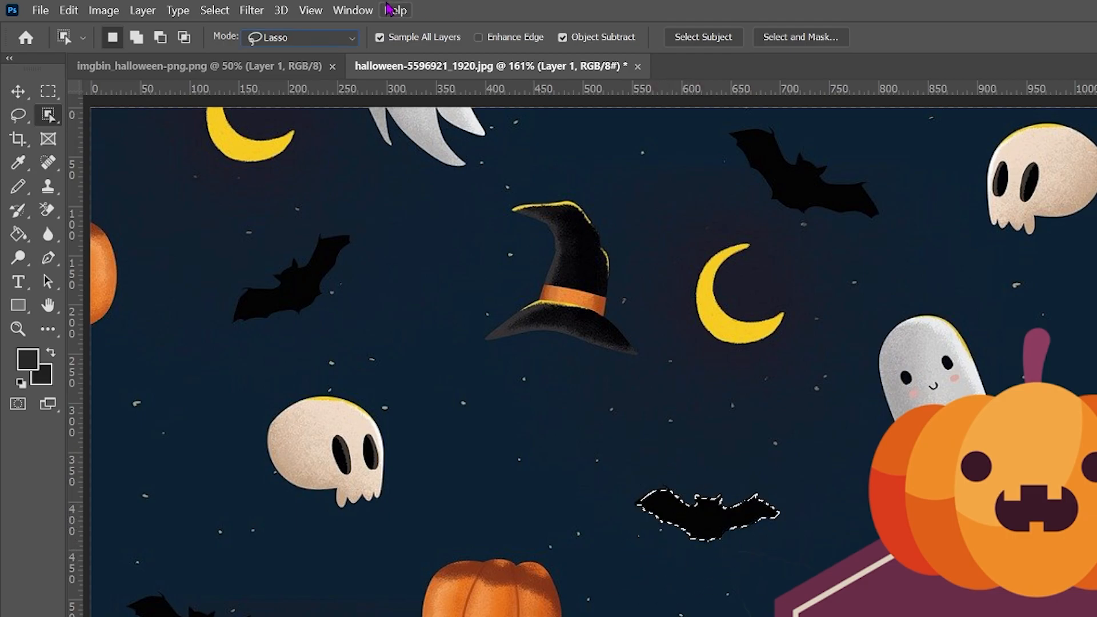
{"action": "left_click", "coordinate": [280, 39]}
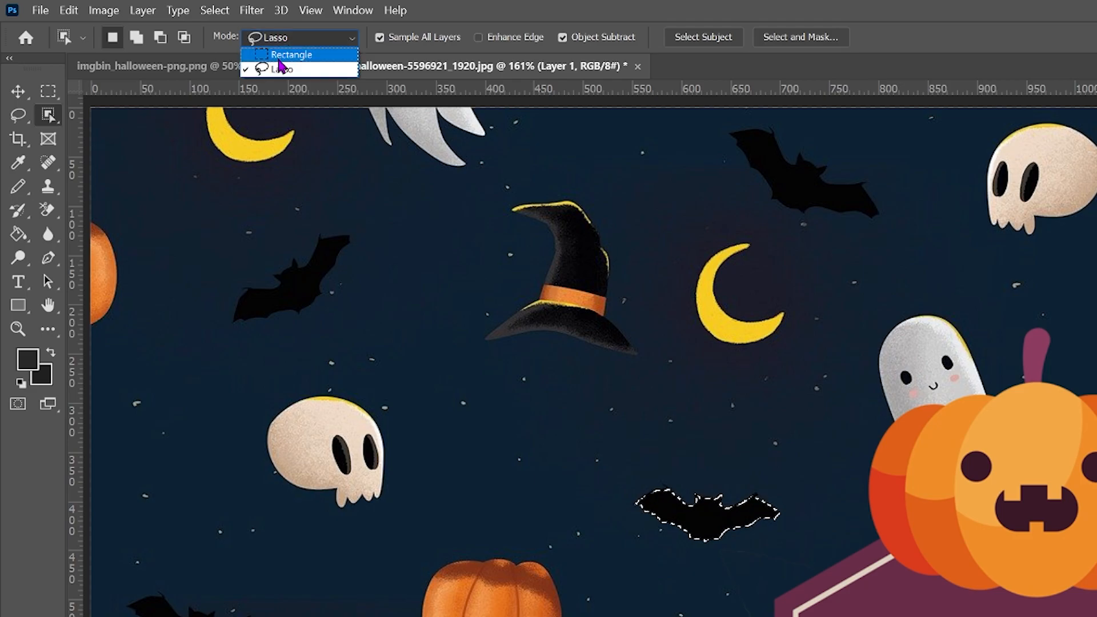
{"action": "left_click", "coordinate": [289, 52]}
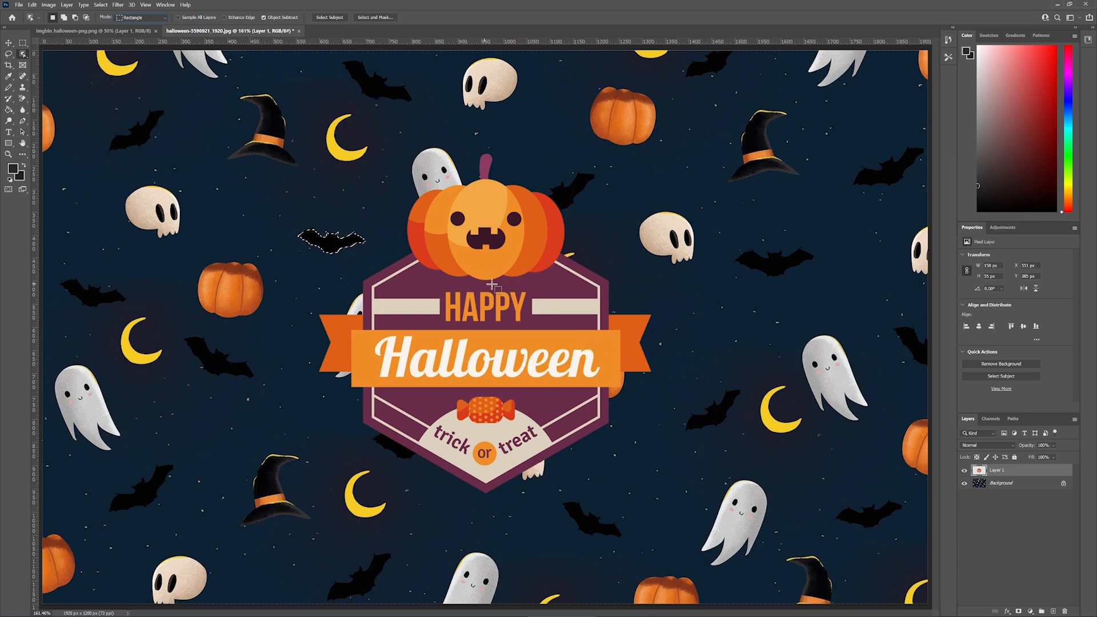
Select the jack-o'-lantern above the badge on Layer 1, and replace it with a selection of the nearby bat on the Background layer.
{"action": "left_click_drag", "start_coordinate": [398, 162], "coordinate": [577, 277]}
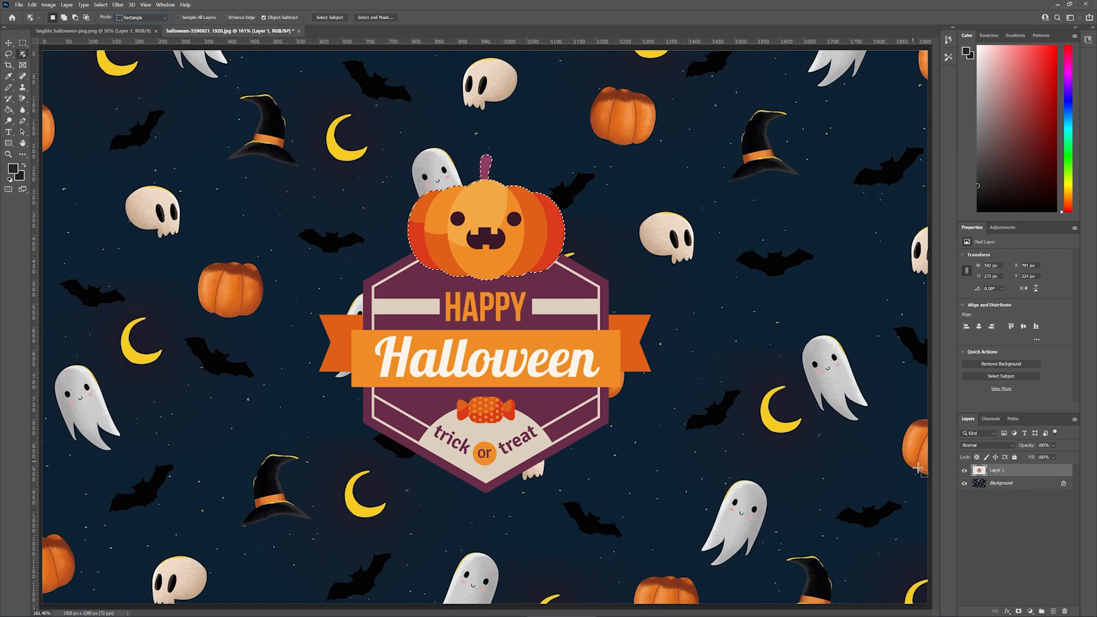
{"action": "left_click", "coordinate": [1001, 485]}
{"action": "key", "text": "ctrl+d"}
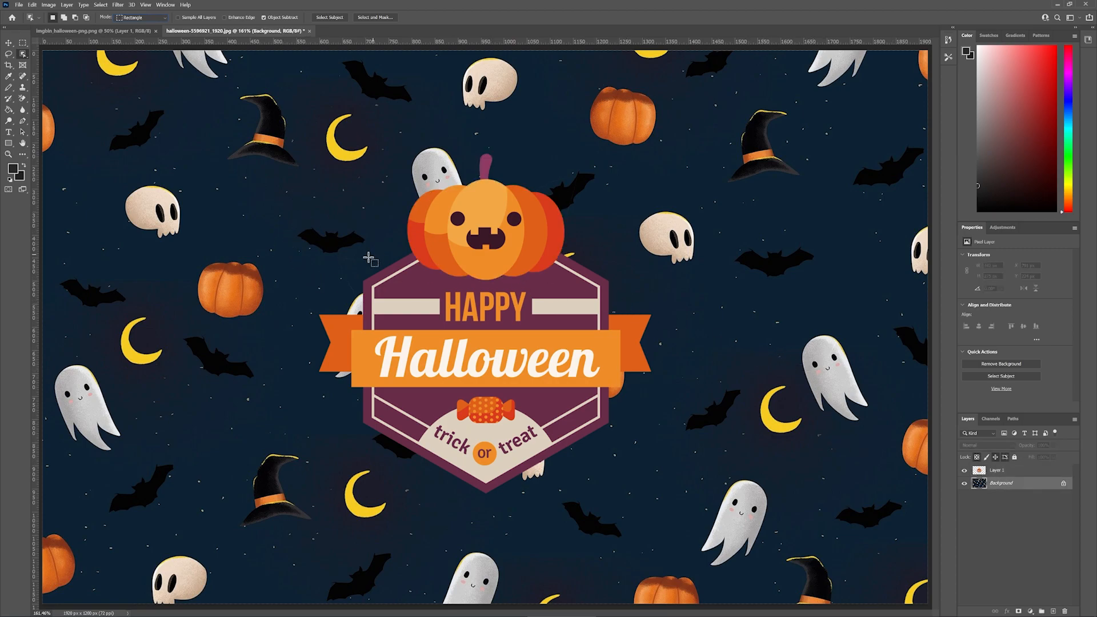
{"action": "left_click_drag", "start_coordinate": [298, 230], "coordinate": [368, 252]}
Activate Layer 1, enable Sample All Layers, and frame the ghost and jack-o'-lantern above the badge with the Object Selection tool.
{"action": "left_click", "coordinate": [997, 470]}
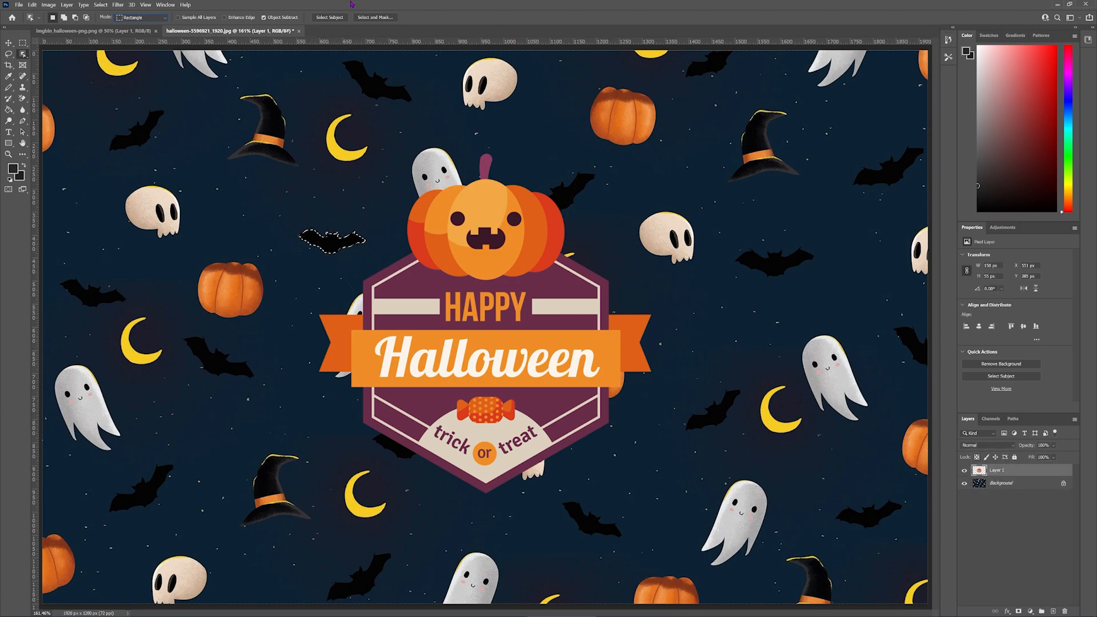
{"action": "left_click", "coordinate": [187, 20]}
{"action": "left_click_drag", "start_coordinate": [397, 141], "coordinate": [593, 283]}
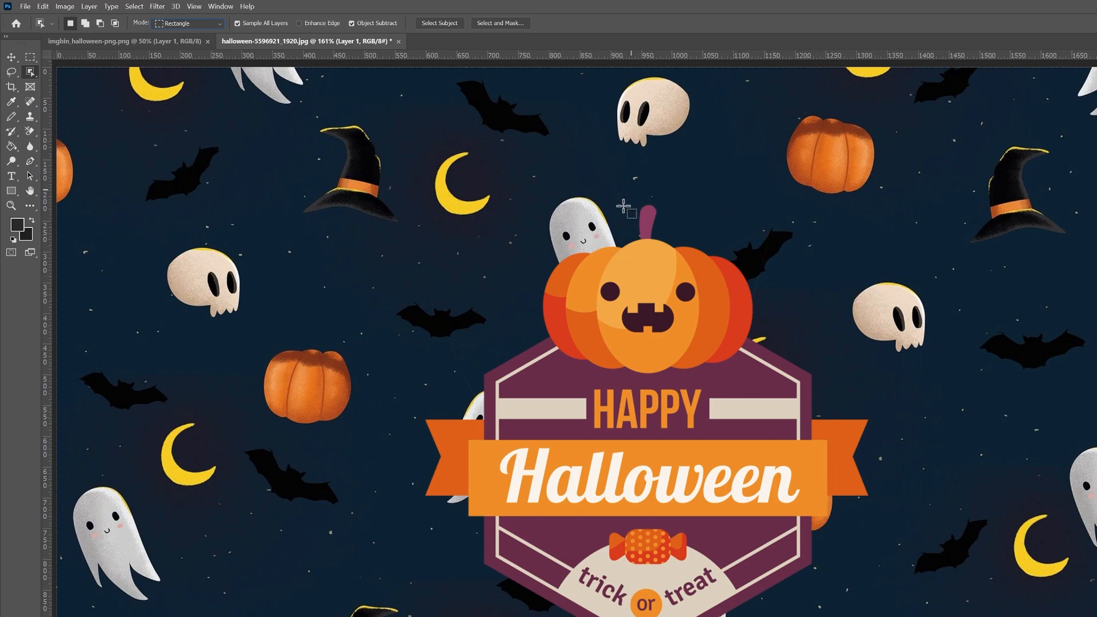
Select the bat beside the badge, and replace that selection with the crescent moon above it.
{"action": "left_click_drag", "start_coordinate": [383, 291], "coordinate": [517, 371]}
{"action": "left_click_drag", "start_coordinate": [415, 147], "coordinate": [502, 233]}
{"action": "left_click_drag", "start_coordinate": [435, 156], "coordinate": [493, 213]}
Run Select Subject in place of the moon selection, and clear the resulting selection.
{"action": "mouse_move", "coordinate": [359, 28]}
{"action": "left_click", "coordinate": [429, 23]}
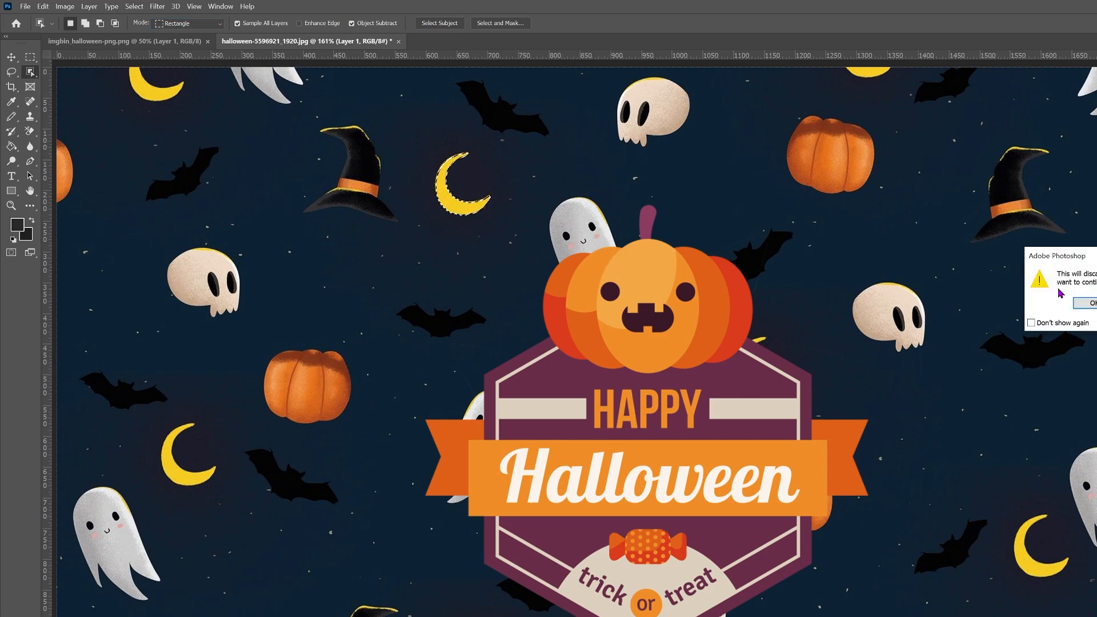
{"action": "left_click", "coordinate": [1077, 304]}
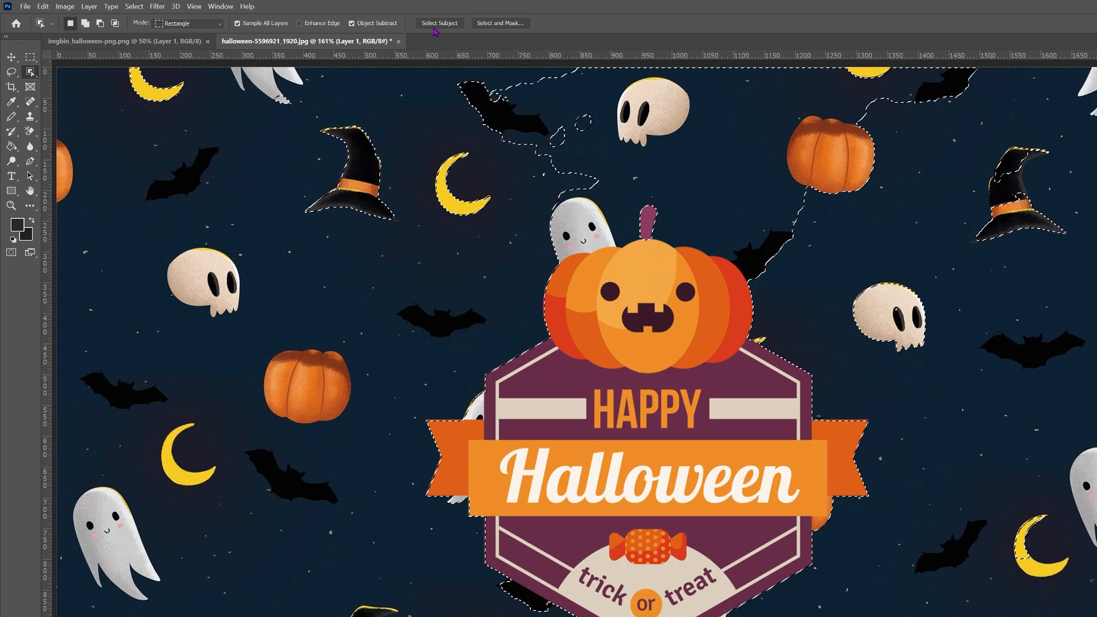
{"action": "left_click", "coordinate": [474, 267]}
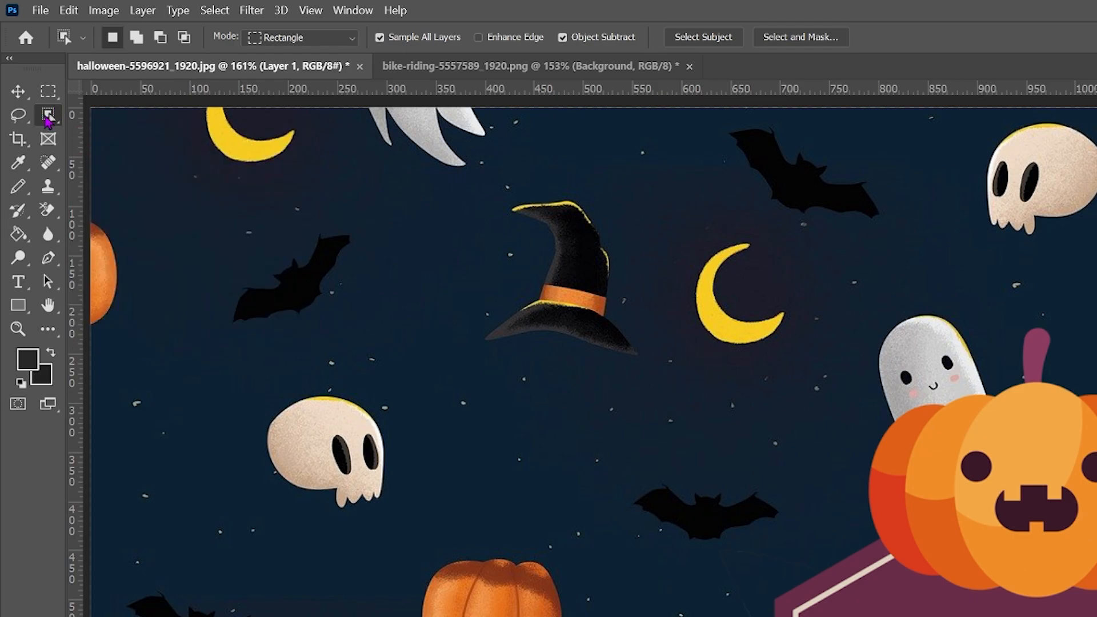
Switch to the Quick Selection tool and bring up the bike-riding-5557589_1920.png document.
{"action": "left_click", "coordinate": [48, 119]}
{"action": "left_click", "coordinate": [48, 121]}
{"action": "right_click", "coordinate": [48, 121]}
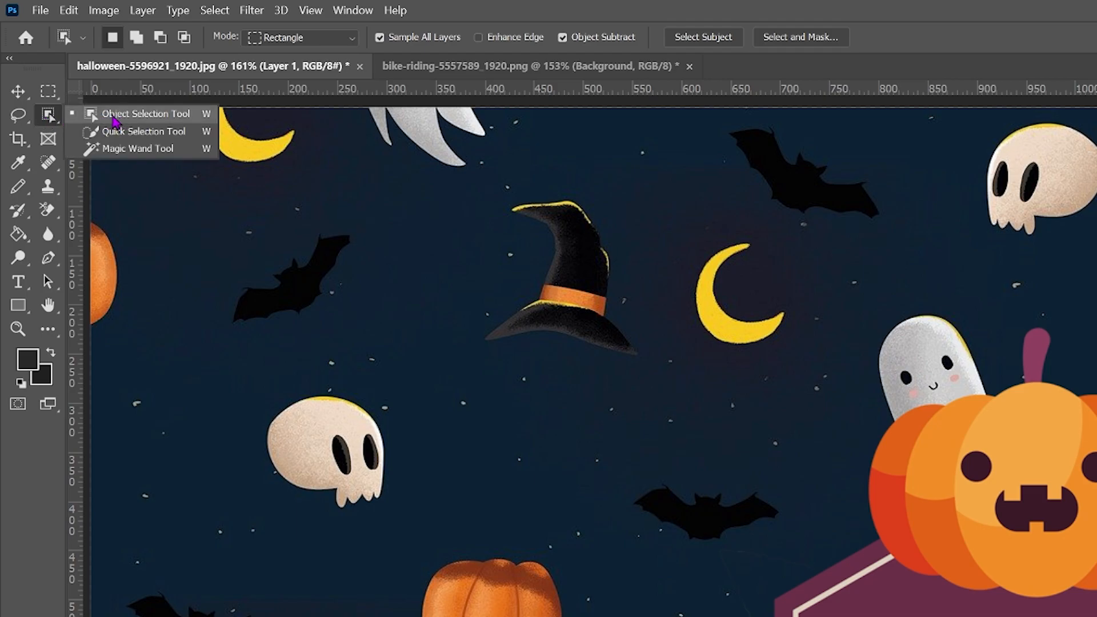
{"action": "left_click", "coordinate": [167, 136]}
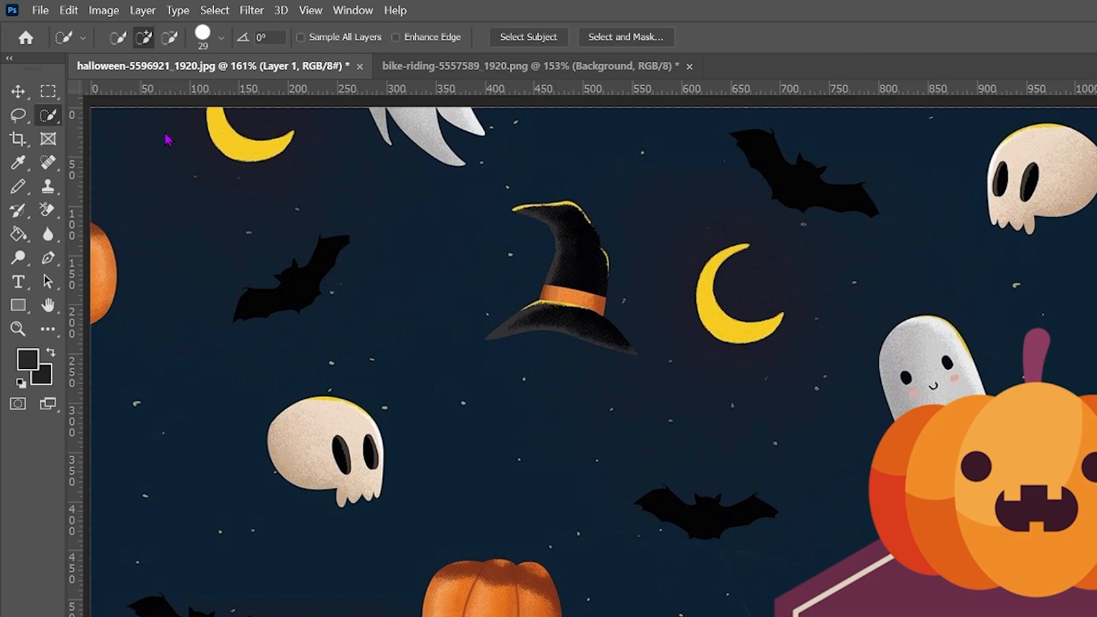
{"action": "left_click", "coordinate": [542, 72]}
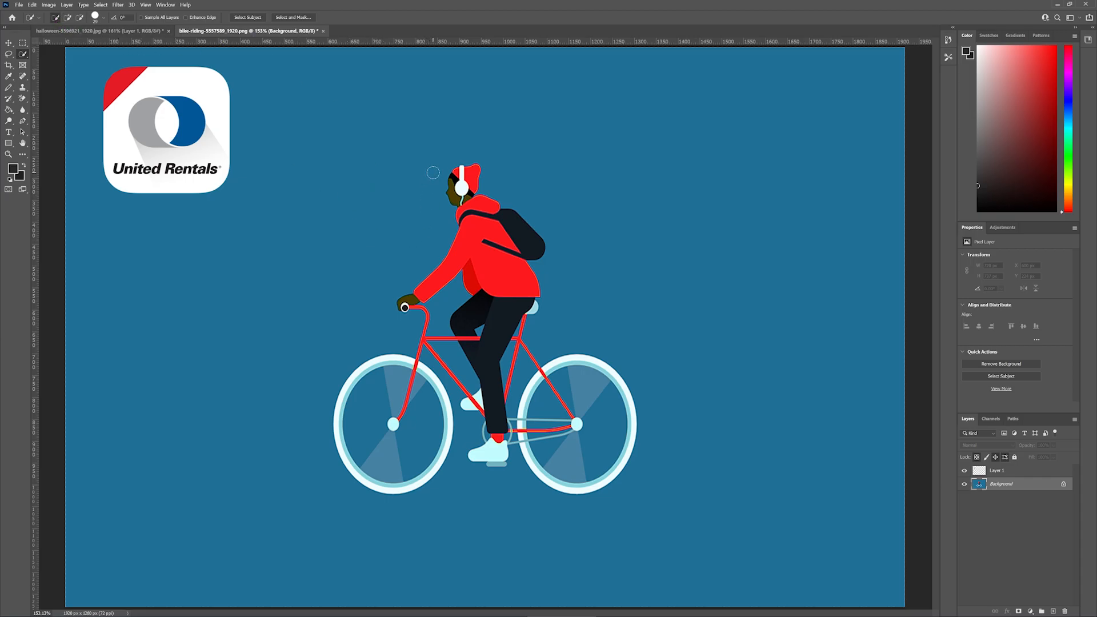
Brush over the blue background around the cyclist to select it with Quick Selection, and deselect it.
{"action": "mouse_move", "coordinate": [433, 172]}
{"action": "left_mouse_down"}
{"action": "mouse_move", "coordinate": [444, 235]}
{"action": "mouse_move", "coordinate": [384, 301]}
{"action": "mouse_move", "coordinate": [401, 323]}
{"action": "mouse_move", "coordinate": [336, 353]}
{"action": "mouse_move", "coordinate": [315, 380]}
{"action": "mouse_move", "coordinate": [305, 444]}
{"action": "mouse_move", "coordinate": [318, 491]}
{"action": "mouse_move", "coordinate": [364, 509]}
{"action": "mouse_move", "coordinate": [443, 507]}
{"action": "left_mouse_up"}
{"action": "mouse_move", "coordinate": [549, 555]}
{"action": "left_mouse_down"}
{"action": "mouse_move", "coordinate": [730, 530]}
{"action": "mouse_move", "coordinate": [778, 496]}
{"action": "left_mouse_up"}
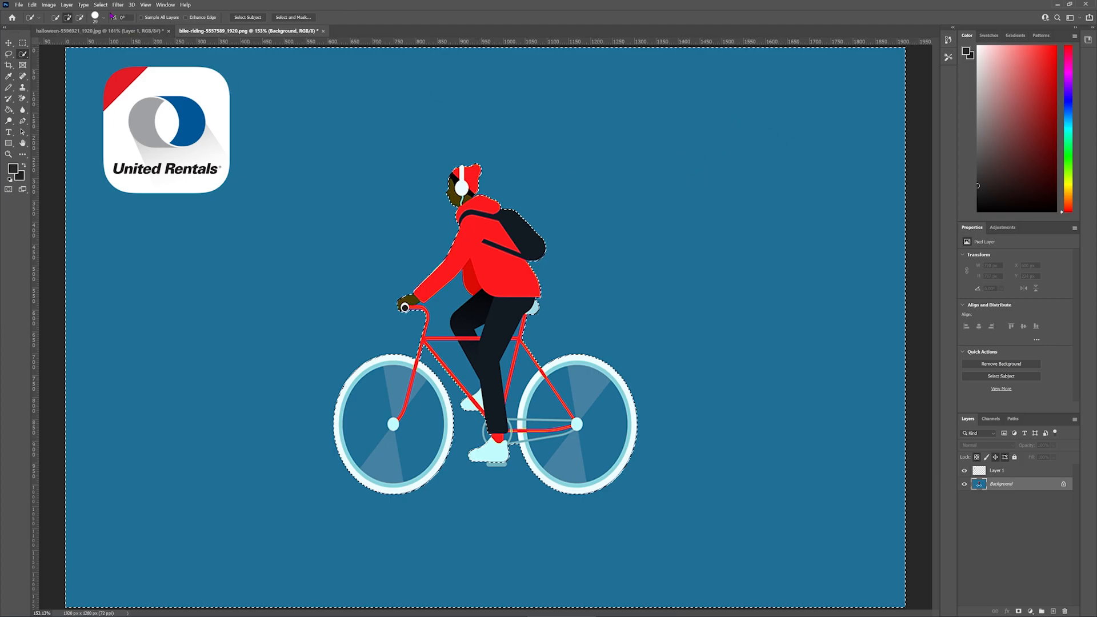
{"action": "right_click", "coordinate": [385, 146]}
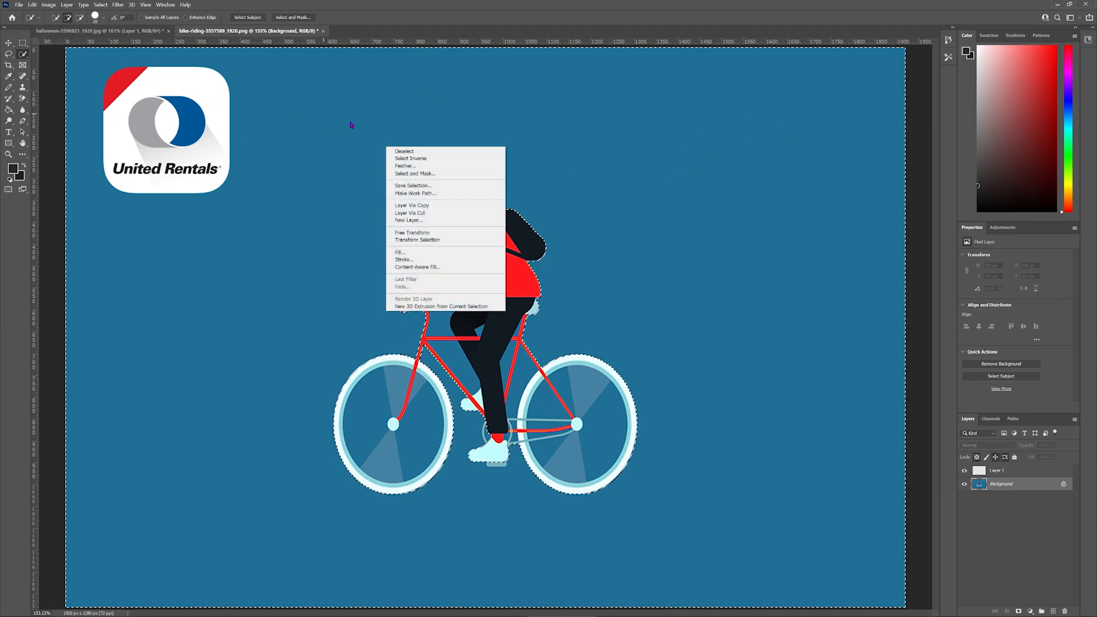
{"action": "left_click", "coordinate": [405, 151]}
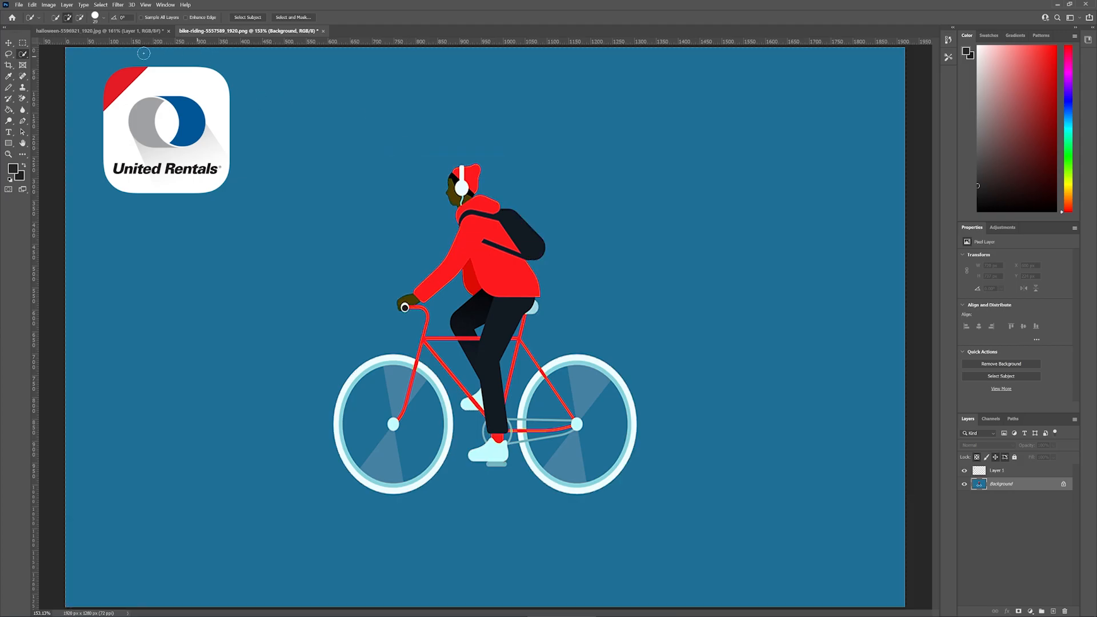
Select the cyclist's black backpack with Quick Selection, set the tool back to New Selection, and deselect.
{"action": "left_click", "coordinate": [55, 18]}
{"action": "left_click", "coordinate": [530, 245]}
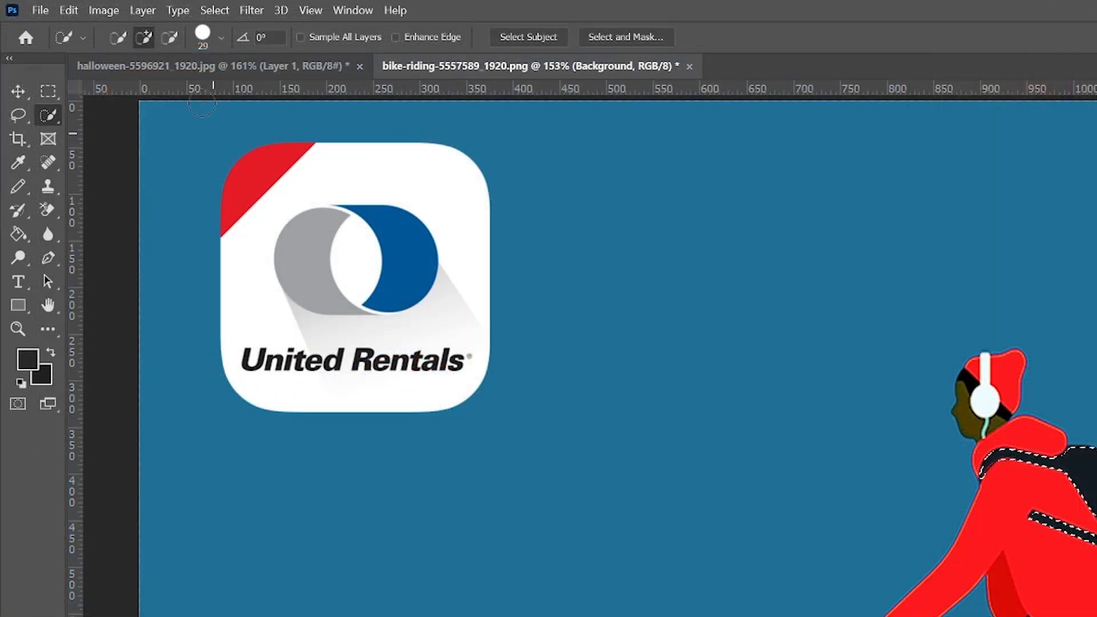
{"action": "left_click", "coordinate": [117, 37]}
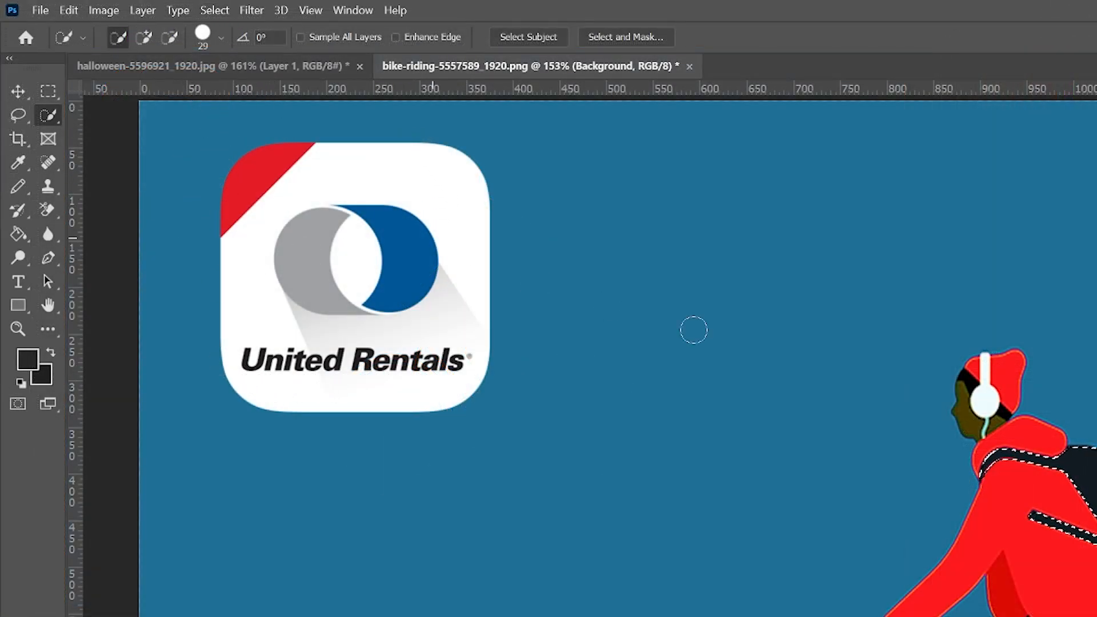
{"action": "key", "text": "ctrl+d"}
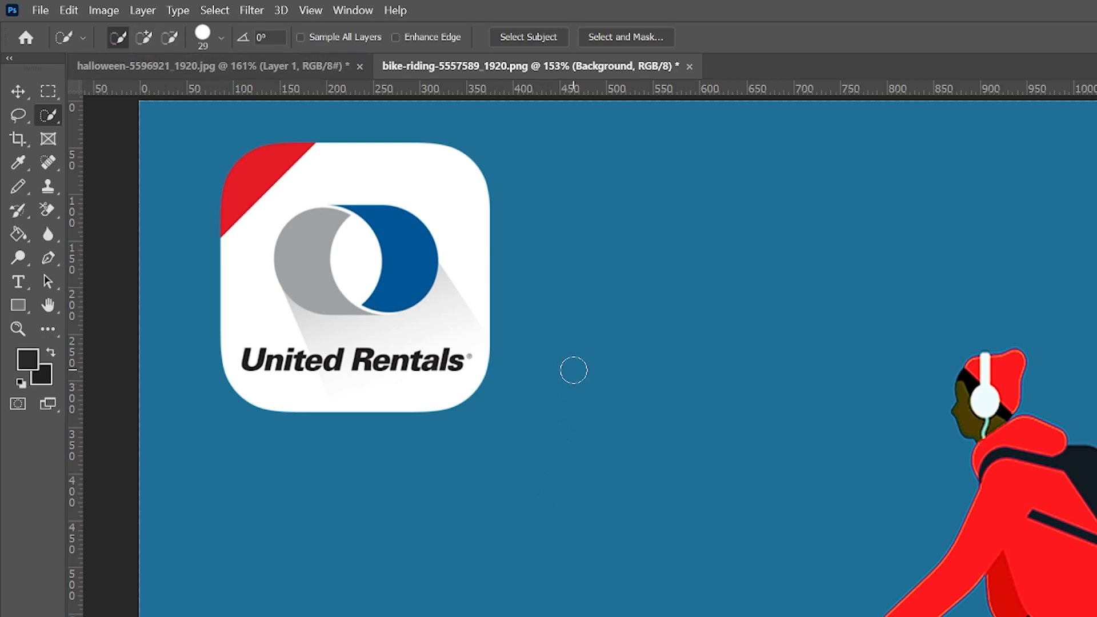
Paint a selection patch on the blue background between the logo and cyclist, enlarge it, and subtract its outer edge and a diagonal band.
{"action": "mouse_move", "coordinate": [574, 370]}
{"action": "left_mouse_down"}
{"action": "mouse_move", "coordinate": [577, 361]}
{"action": "mouse_move", "coordinate": [590, 447]}
{"action": "mouse_move", "coordinate": [594, 440]}
{"action": "left_mouse_up"}
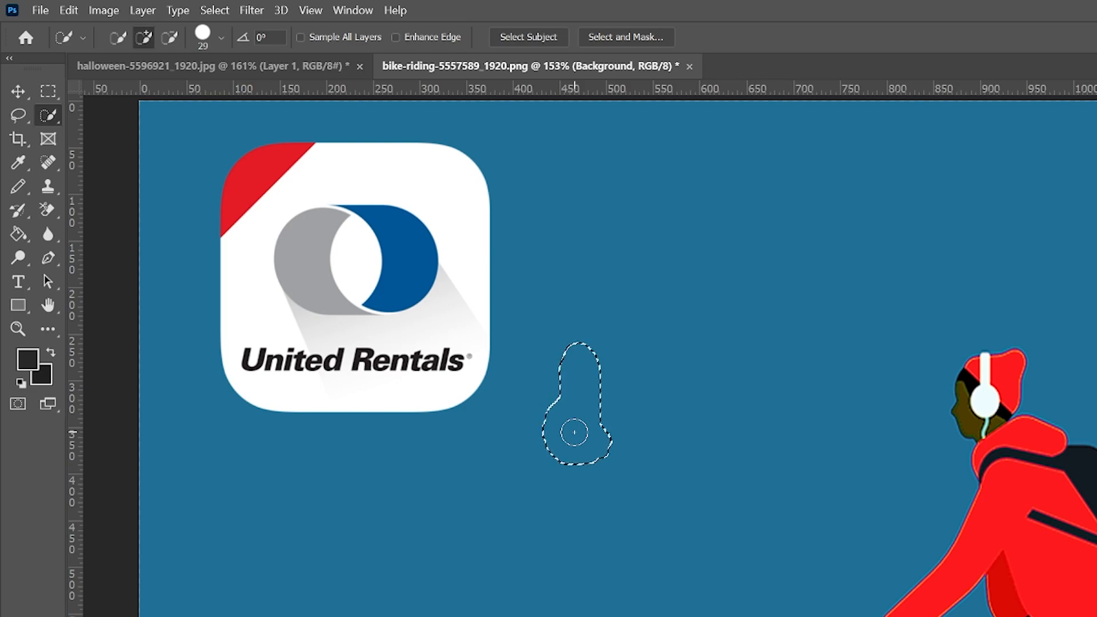
{"action": "mouse_move", "coordinate": [574, 433]}
{"action": "left_mouse_down"}
{"action": "mouse_move", "coordinate": [598, 432]}
{"action": "mouse_move", "coordinate": [632, 362]}
{"action": "mouse_move", "coordinate": [665, 365]}
{"action": "mouse_move", "coordinate": [662, 412]}
{"action": "mouse_move", "coordinate": [598, 462]}
{"action": "mouse_move", "coordinate": [537, 475]}
{"action": "mouse_move", "coordinate": [533, 438]}
{"action": "mouse_move", "coordinate": [557, 361]}
{"action": "mouse_move", "coordinate": [612, 349]}
{"action": "left_mouse_up"}
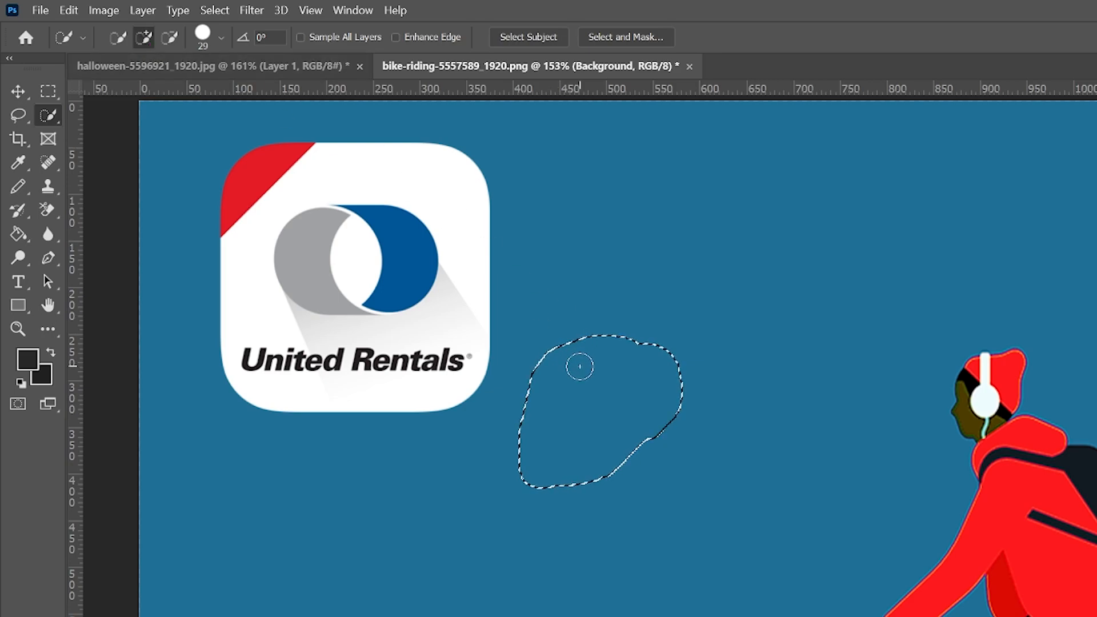
{"action": "key", "text": "alt"}
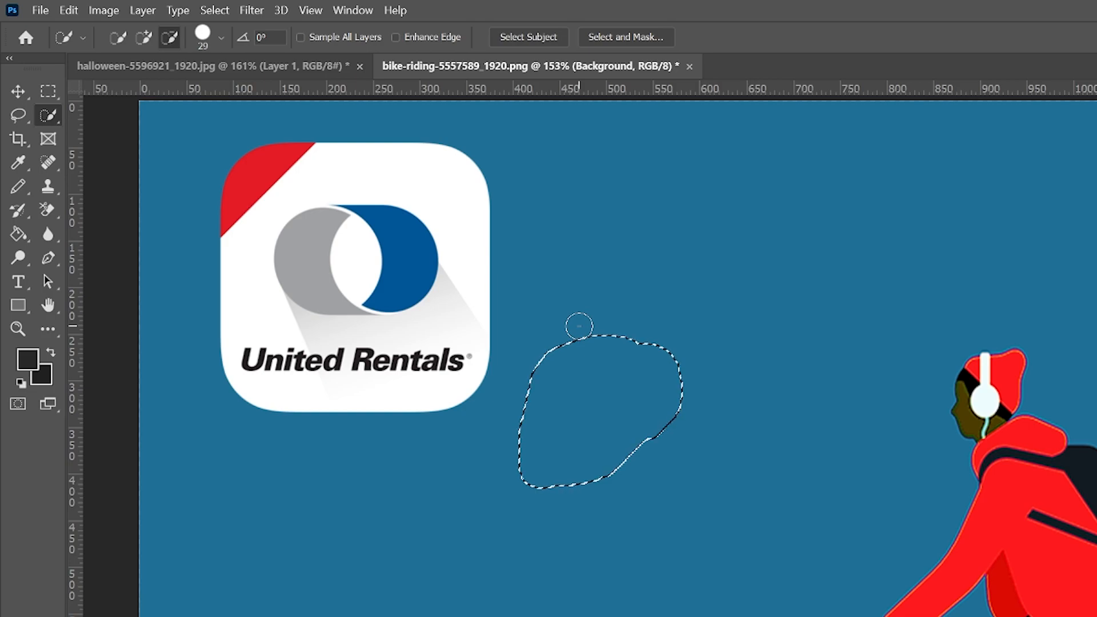
{"action": "left_click_drag", "start_coordinate": [526, 406], "coordinate": [533, 496]}
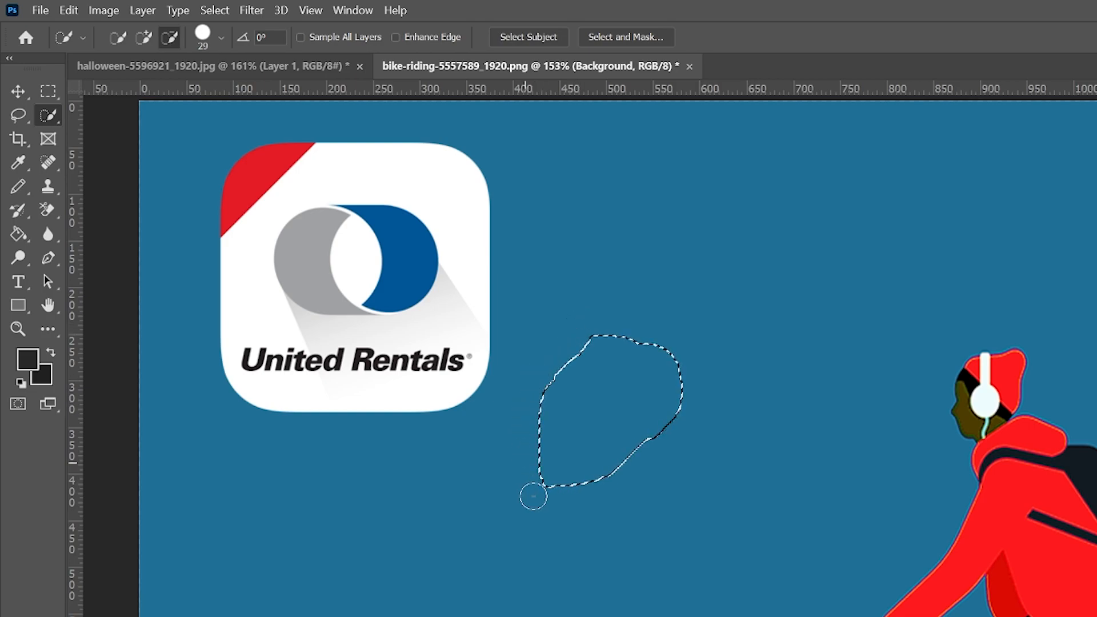
{"action": "left_click_drag", "start_coordinate": [533, 432], "coordinate": [720, 350]}
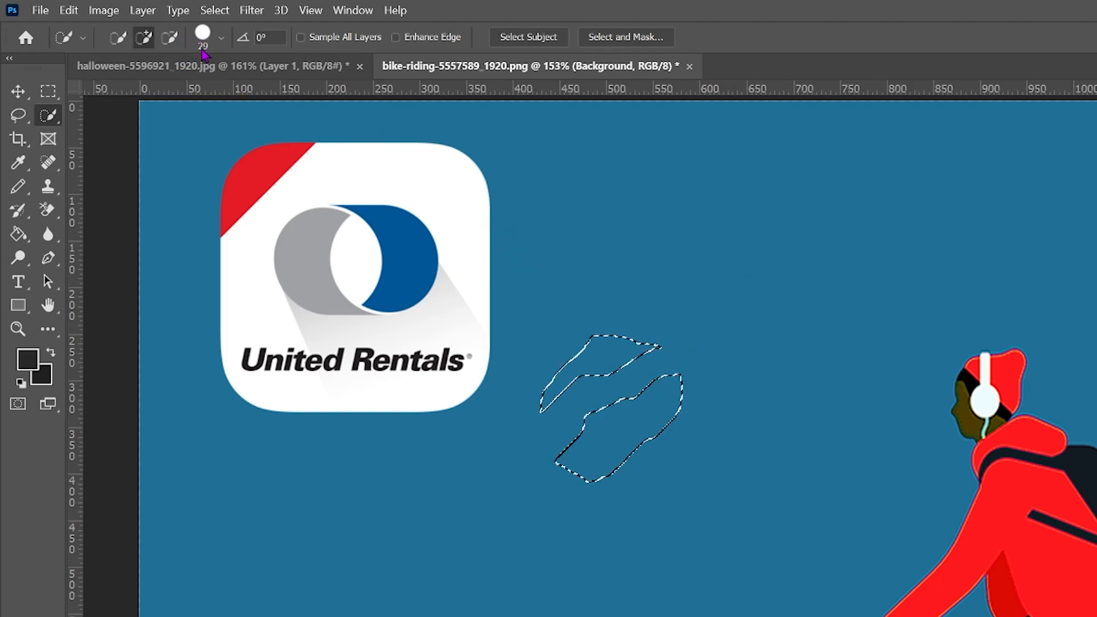
Set the Quick Selection brush size to 32 px.
{"action": "left_click", "coordinate": [203, 46]}
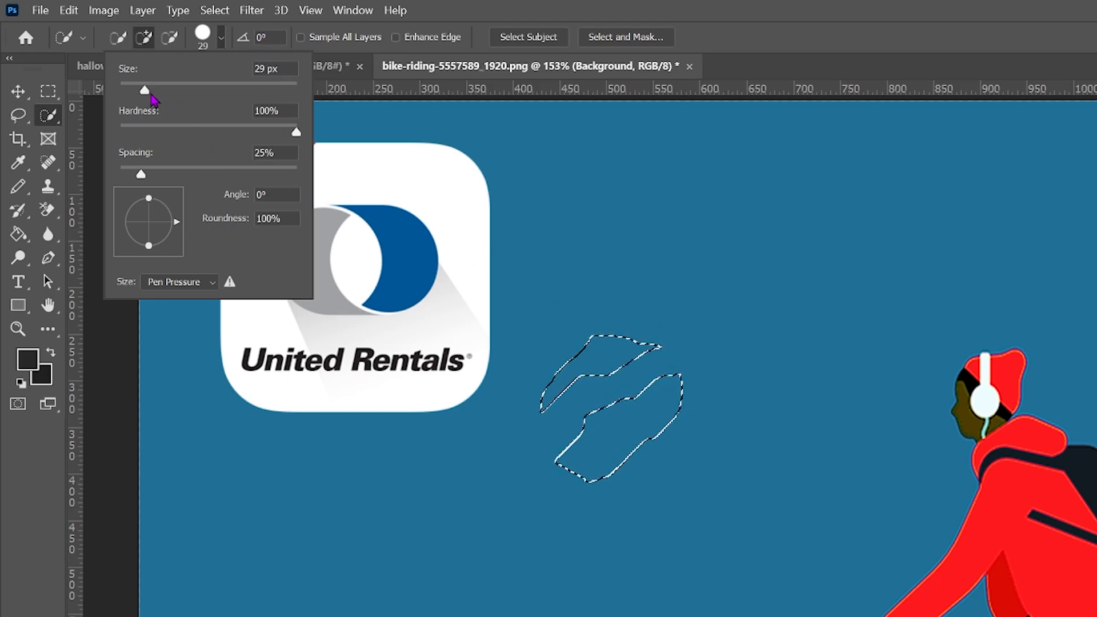
{"action": "left_click_drag", "start_coordinate": [151, 96], "coordinate": [218, 94]}
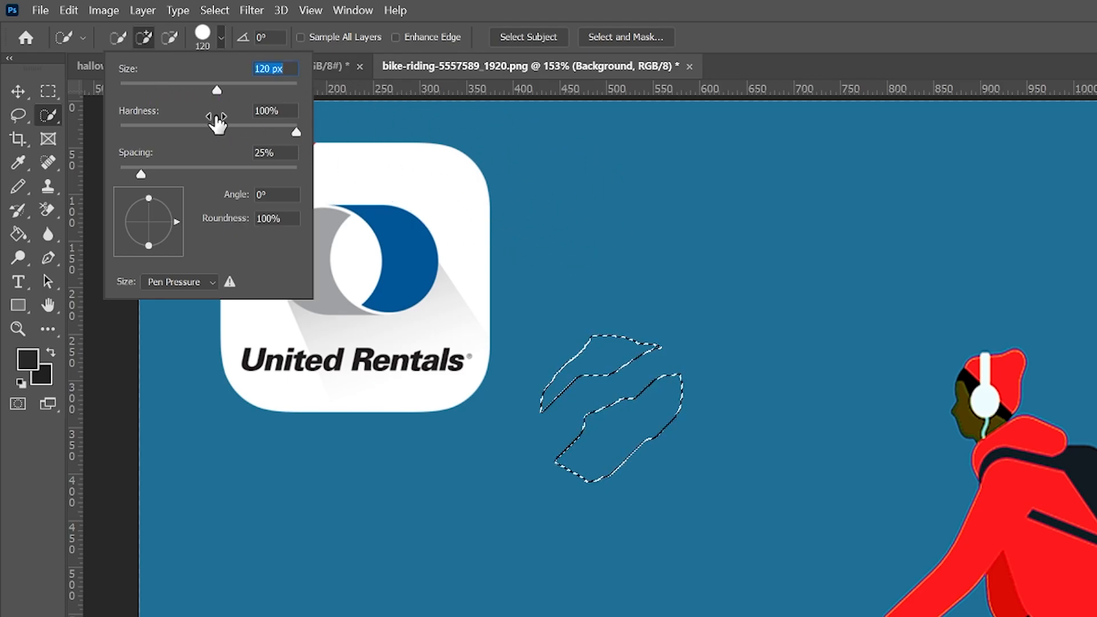
{"action": "left_click_drag", "start_coordinate": [217, 92], "coordinate": [155, 92]}
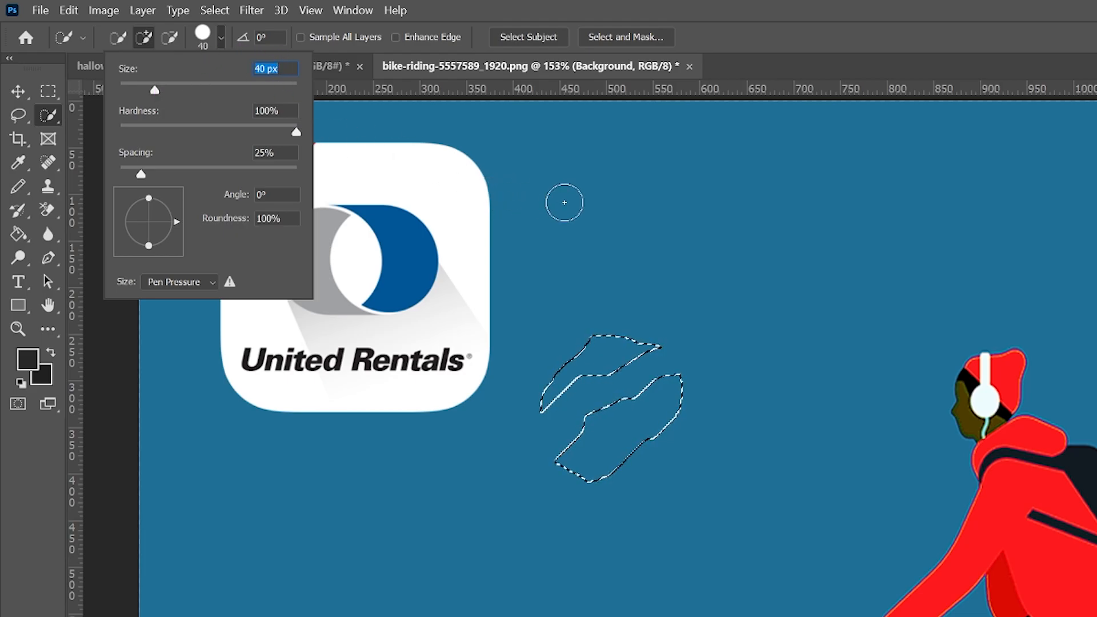
{"action": "left_click_drag", "start_coordinate": [154, 93], "coordinate": [148, 92]}
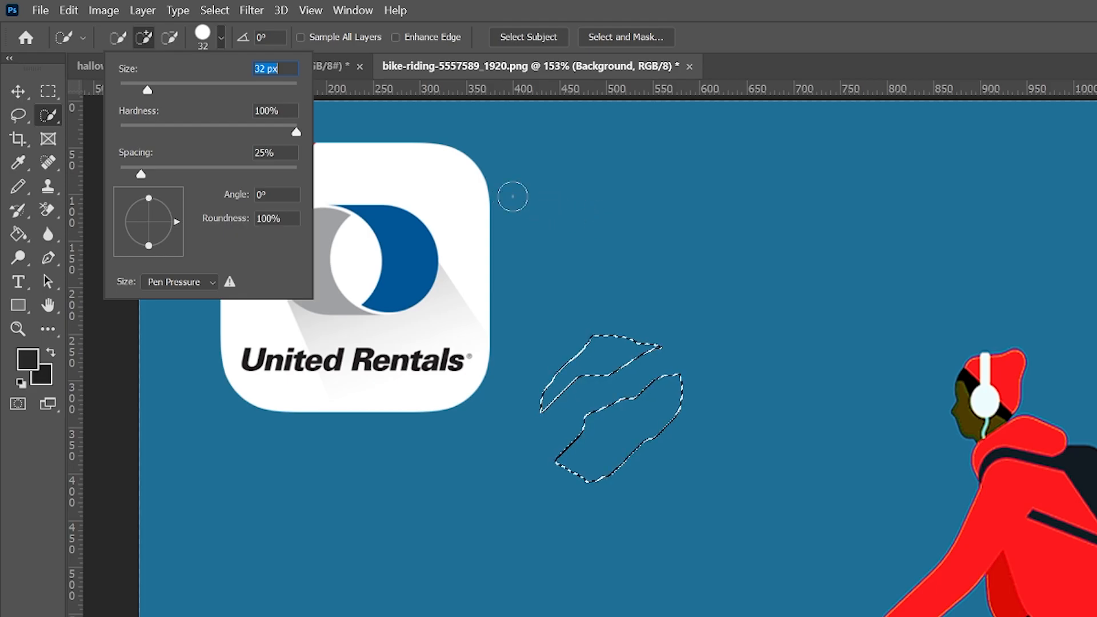
Add a small round spot of blue background above the existing patches to the selection.
{"action": "left_click", "coordinate": [589, 239]}
{"action": "left_click", "coordinate": [590, 240]}
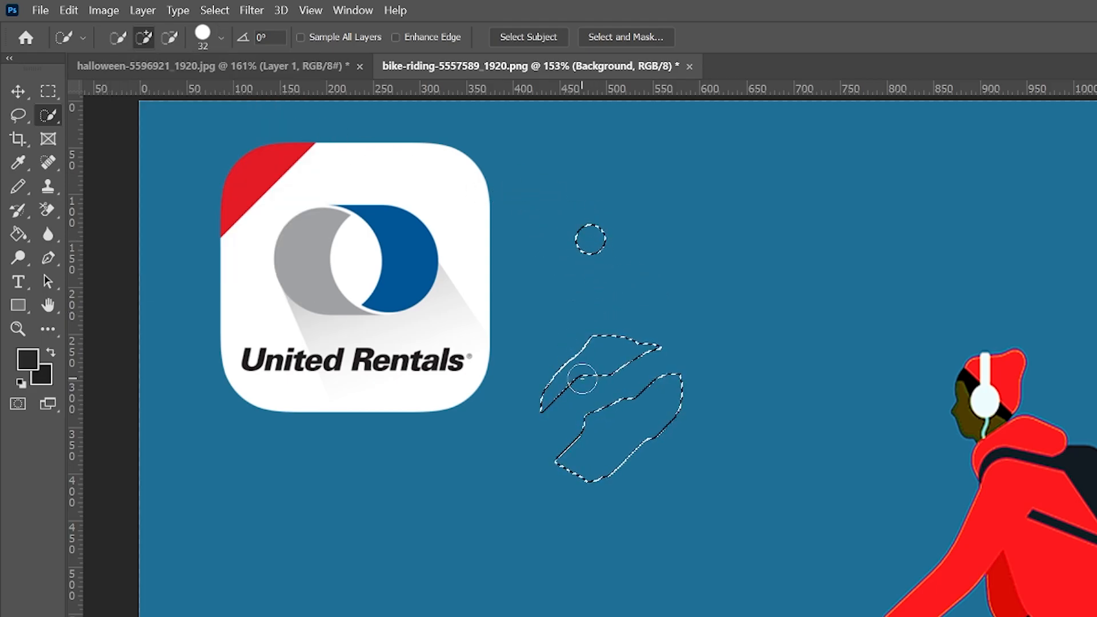
{"action": "key", "text": "ctrl+j"}
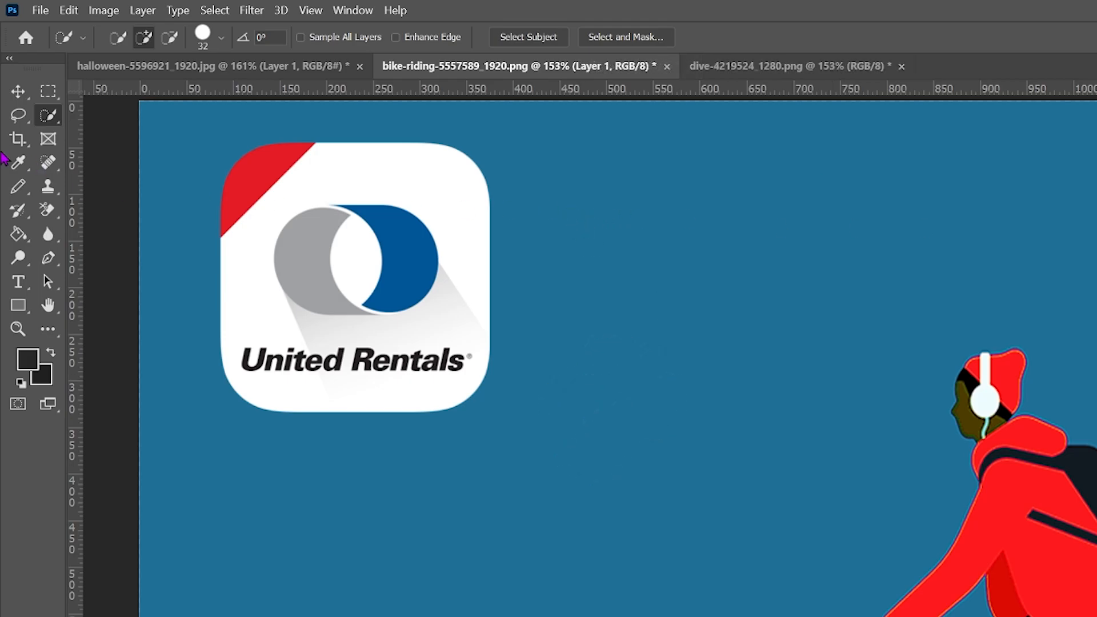
Activate the Magic Wand tool and bring up the dive-4219524_1280.png image.
{"action": "right_click", "coordinate": [56, 118]}
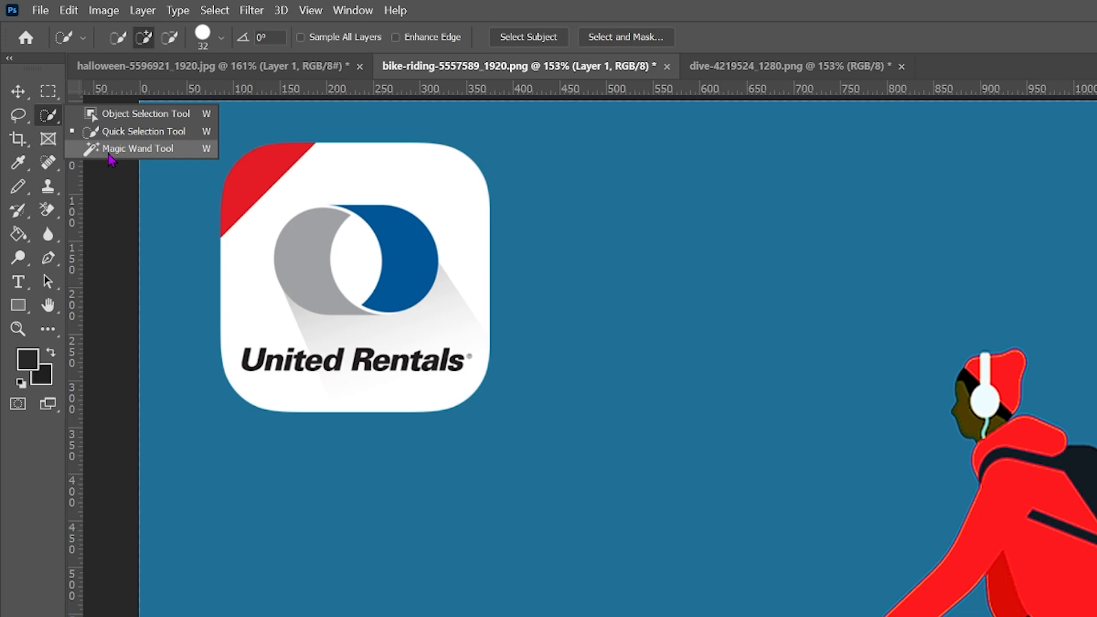
{"action": "left_click", "coordinate": [137, 148]}
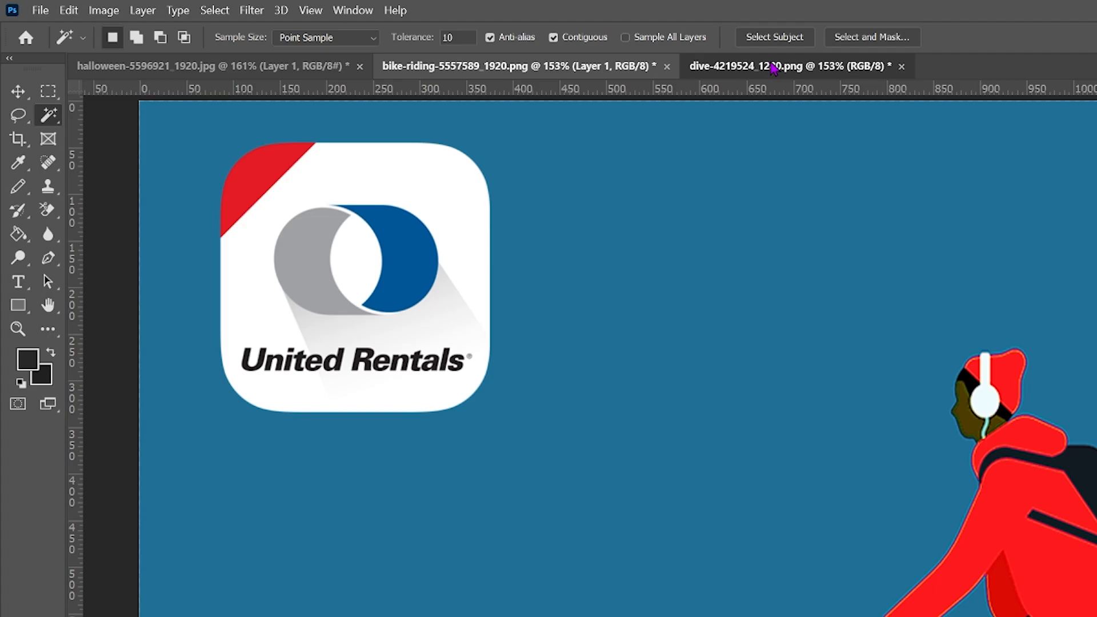
{"action": "left_click", "coordinate": [772, 68]}
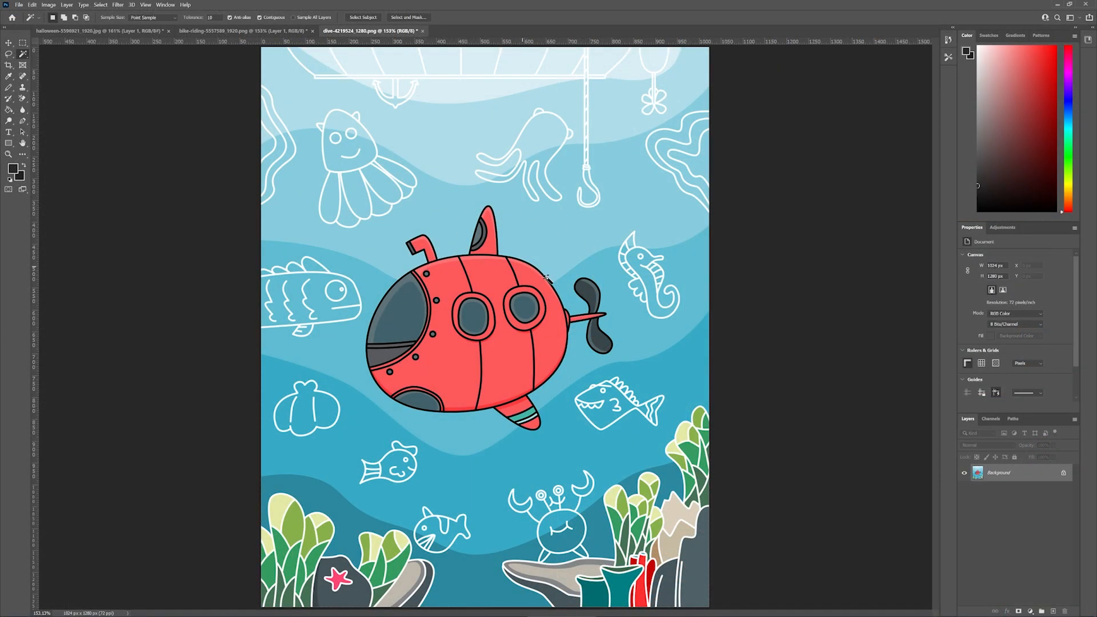
Select several differently coloured water bands one after another with the Magic Wand, ending with the submarine's red middle panel.
{"action": "left_click", "coordinate": [449, 207]}
{"action": "left_click", "coordinate": [473, 147]}
{"action": "left_click", "coordinate": [610, 129]}
{"action": "left_click", "coordinate": [632, 318]}
{"action": "left_click", "coordinate": [689, 387]}
{"action": "left_click", "coordinate": [495, 360]}
Add the blue water band just above the submarine to the selection, and subtract it again.
{"action": "left_click", "coordinate": [65, 18]}
{"action": "left_click", "coordinate": [457, 232]}
{"action": "left_click", "coordinate": [457, 223], "text": "alt"}
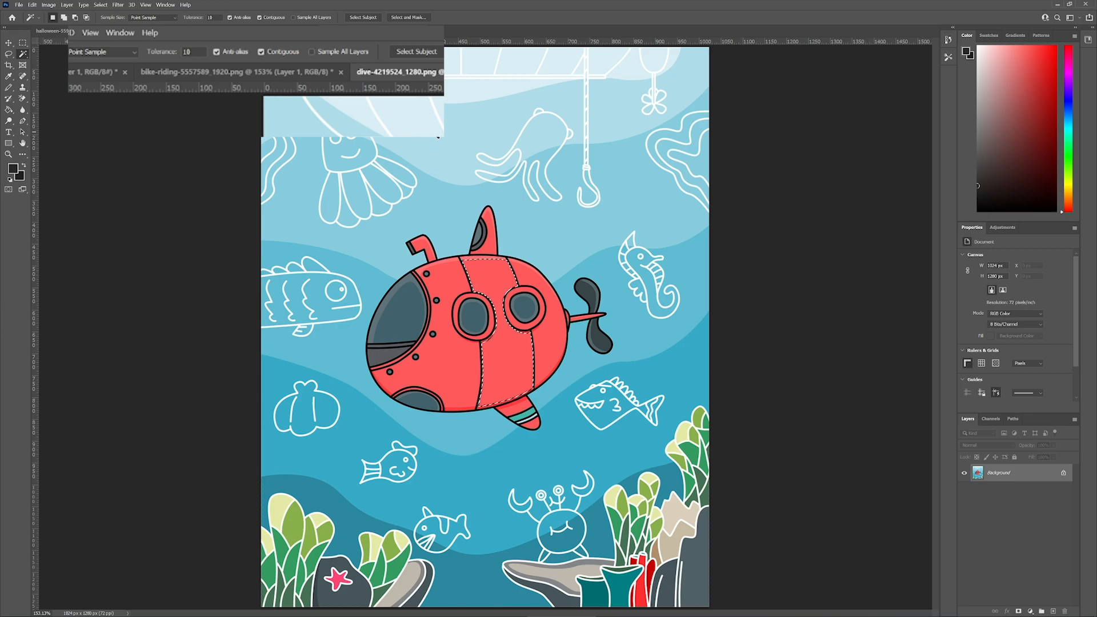
Select the pale-blue band beside the octopus, then with a 3 by 3 Average sample size select the palest patch under the ship's hull.
{"action": "left_click", "coordinate": [434, 134]}
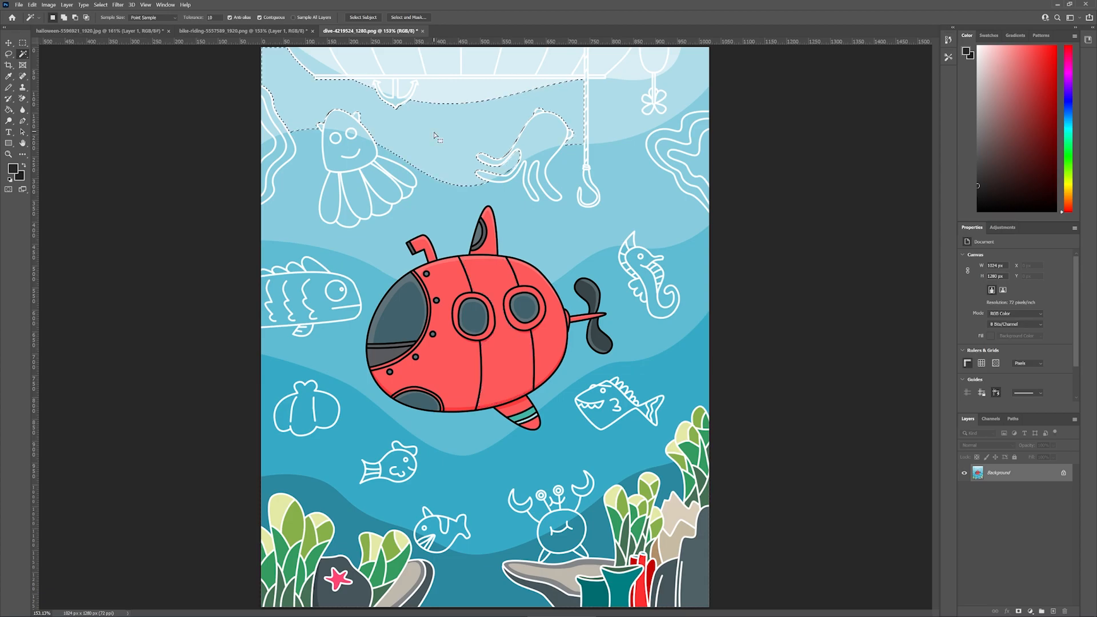
{"action": "left_click", "coordinate": [150, 18]}
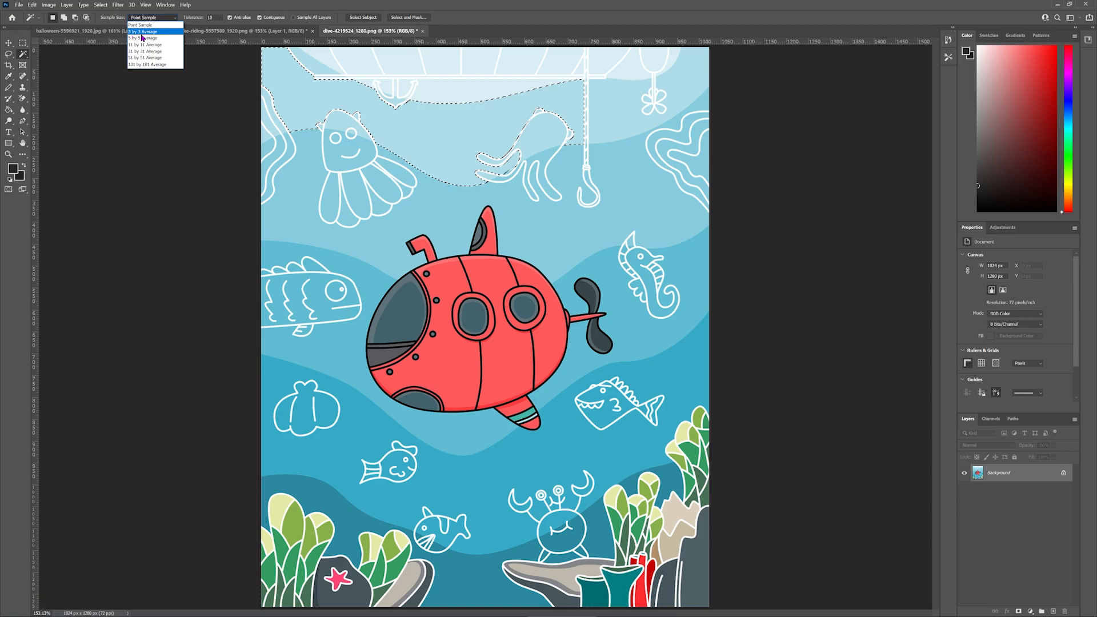
{"action": "left_click", "coordinate": [143, 33]}
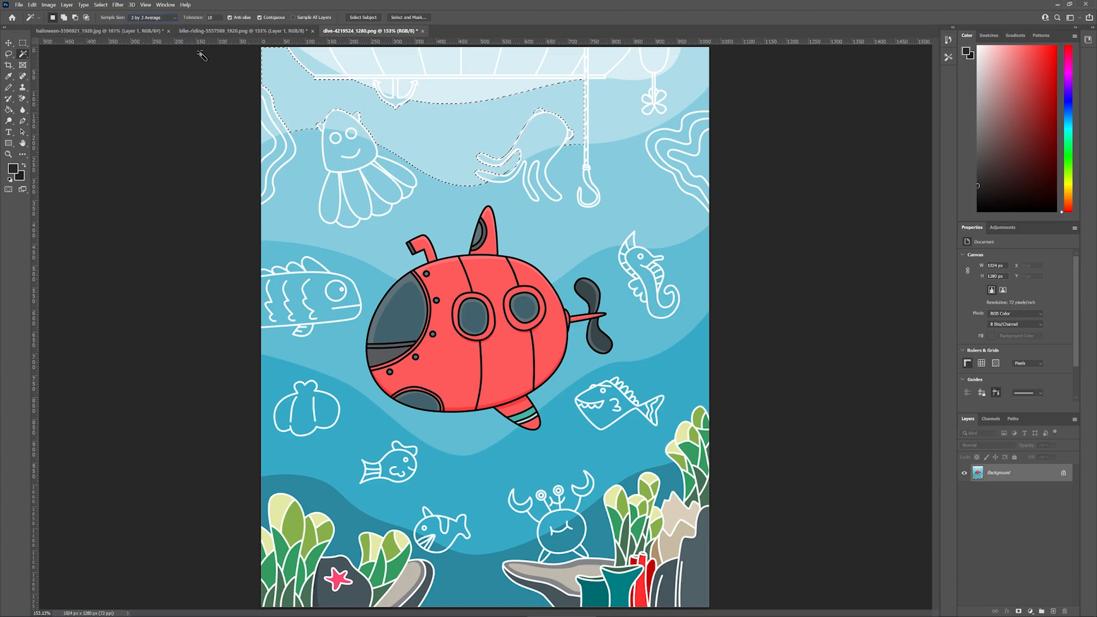
{"action": "left_click", "coordinate": [449, 94]}
Set the sample size to 101 by 101 Average, deselect, and select from the pale-blue band between the octopus and squid.
{"action": "left_click", "coordinate": [163, 18]}
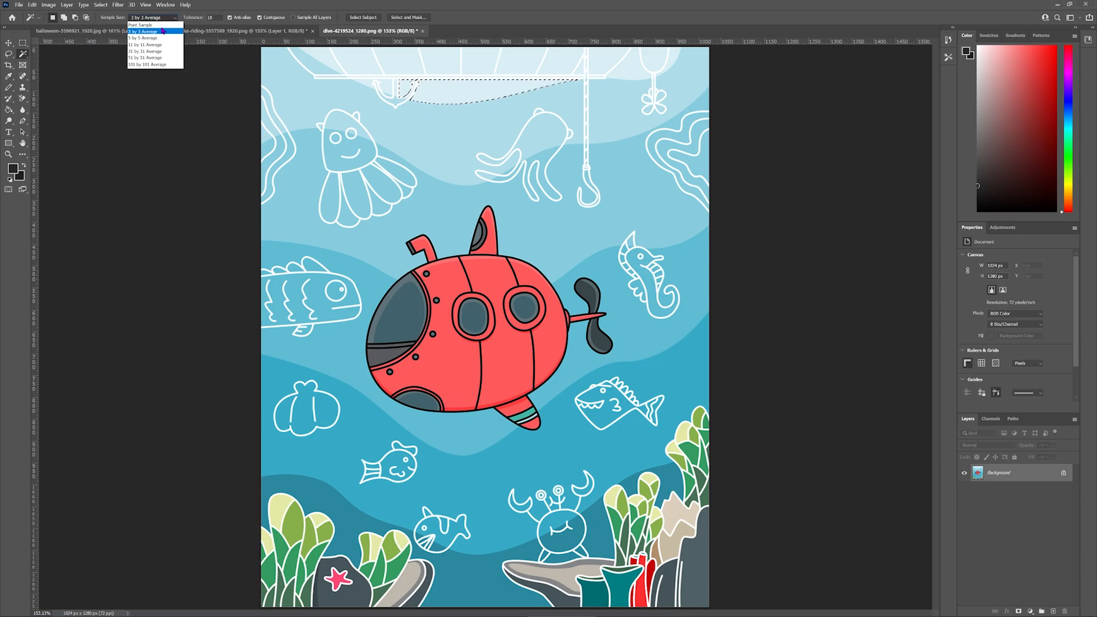
{"action": "left_click", "coordinate": [154, 66]}
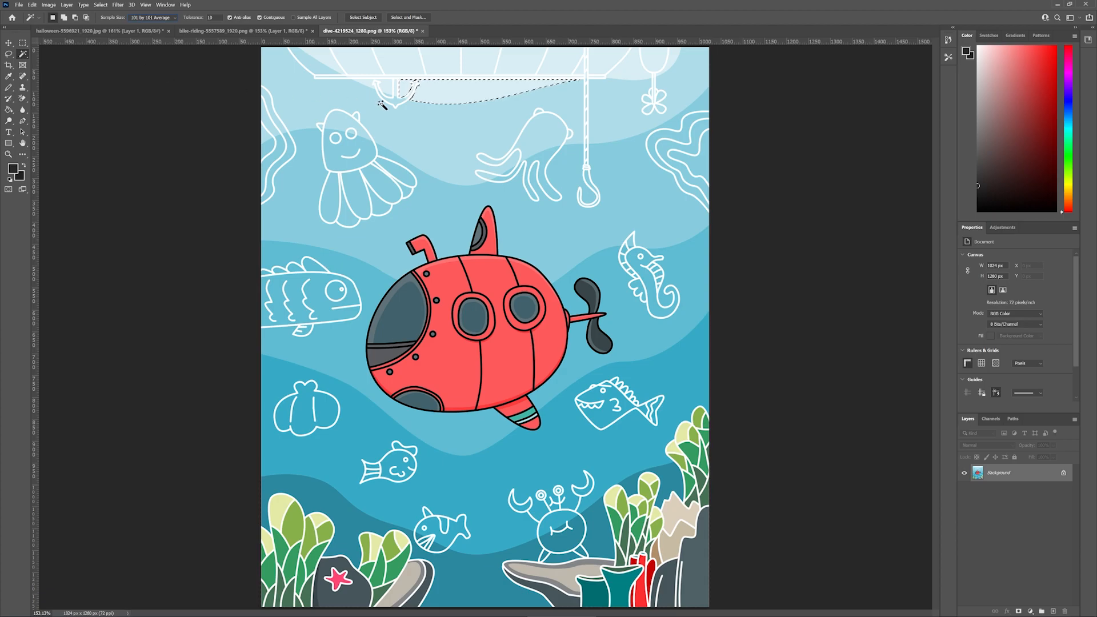
{"action": "right_click", "coordinate": [446, 96]}
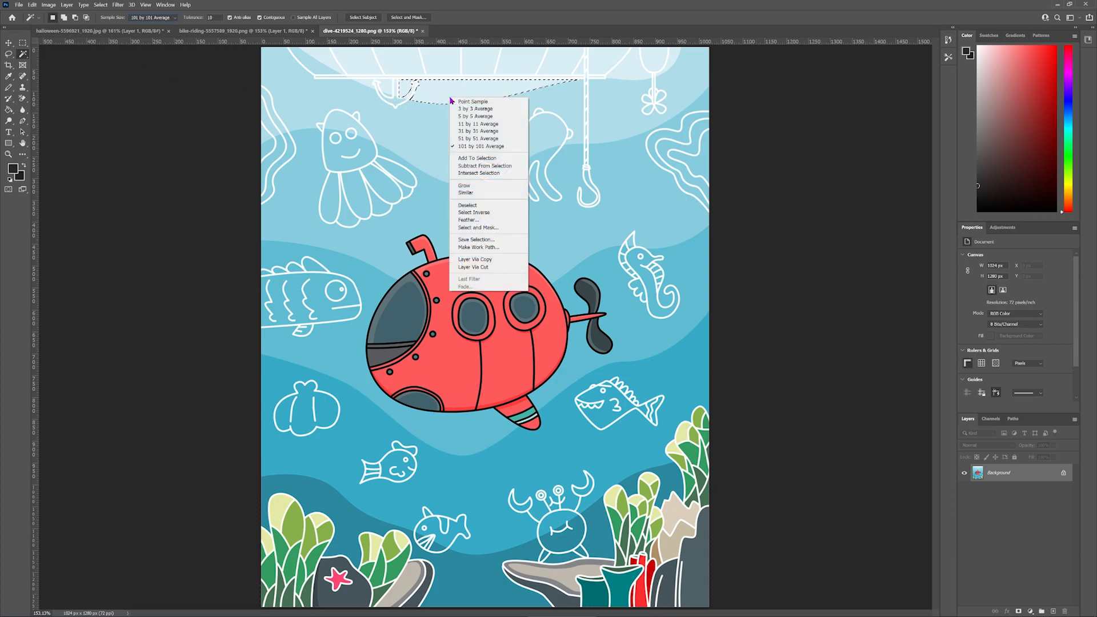
{"action": "left_click", "coordinate": [467, 205]}
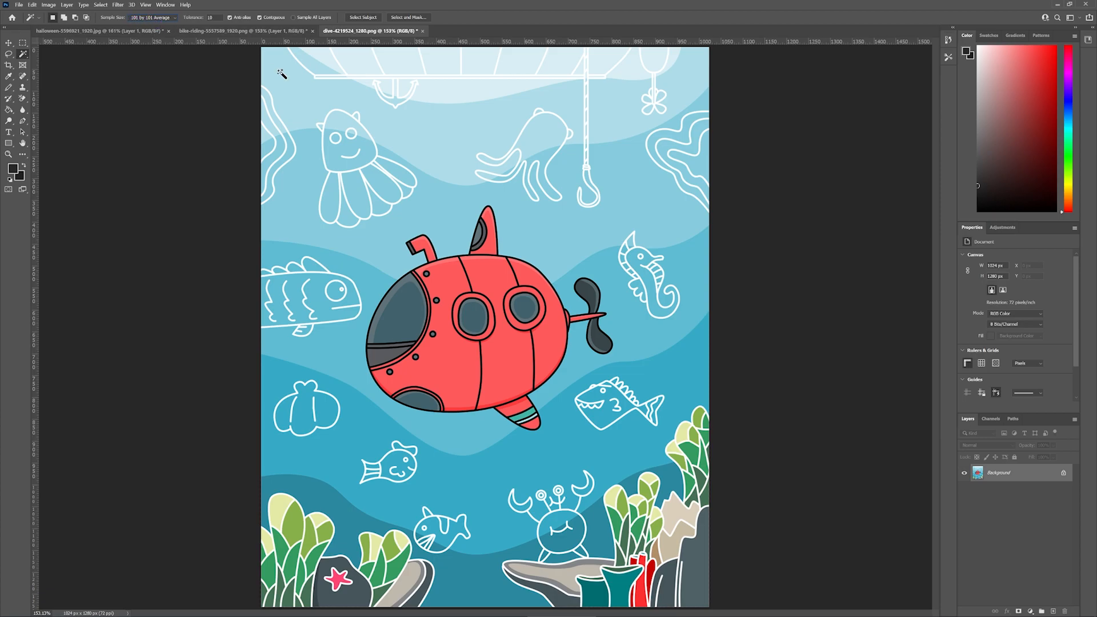
{"action": "left_click", "coordinate": [449, 132]}
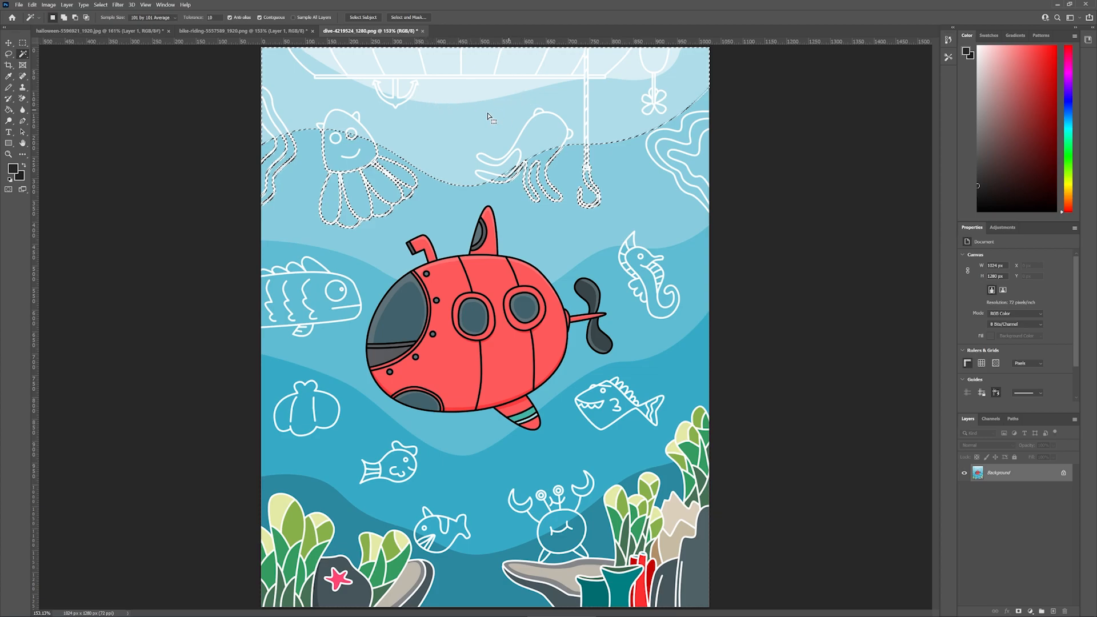
Return the sample size to Point Sample and select the blue water band just above the submarine.
{"action": "left_click", "coordinate": [161, 18]}
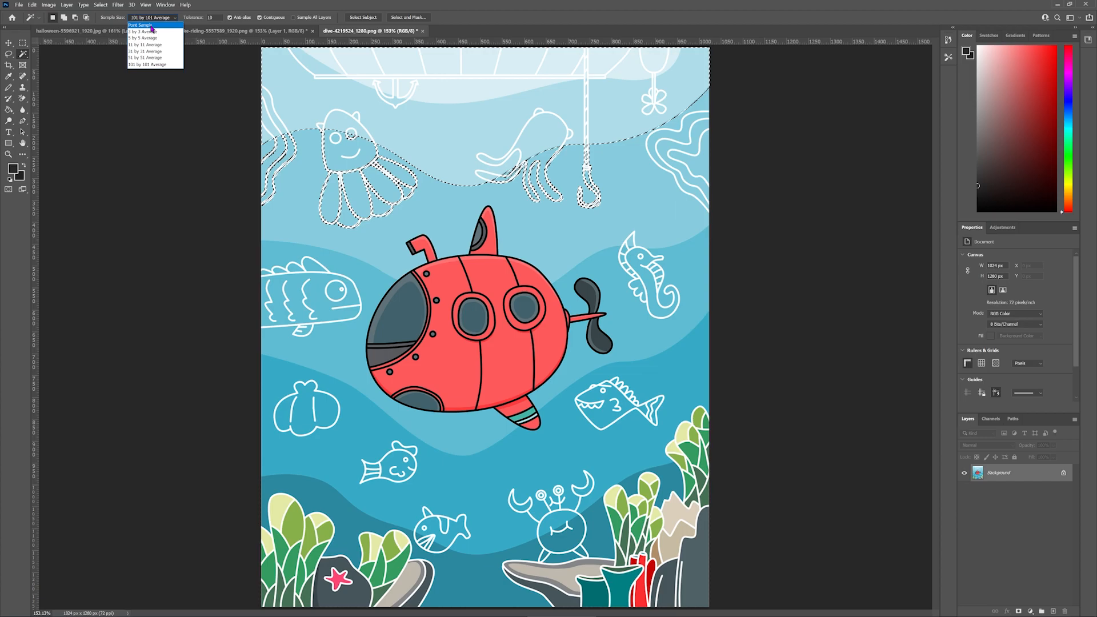
{"action": "left_click", "coordinate": [152, 26]}
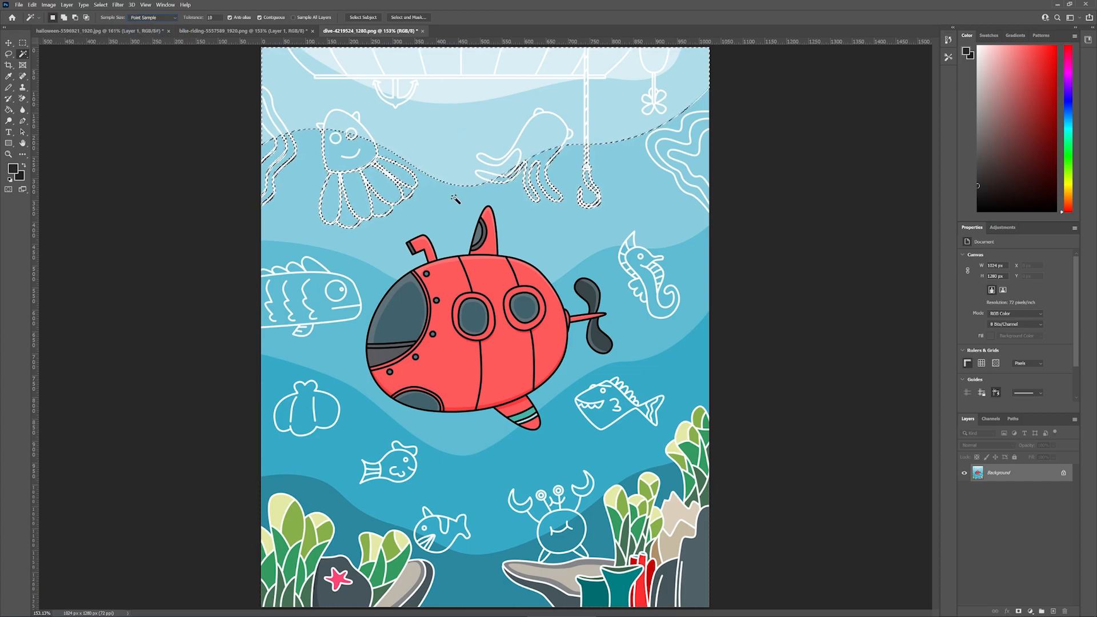
{"action": "left_click", "coordinate": [451, 218], "text": "shift"}
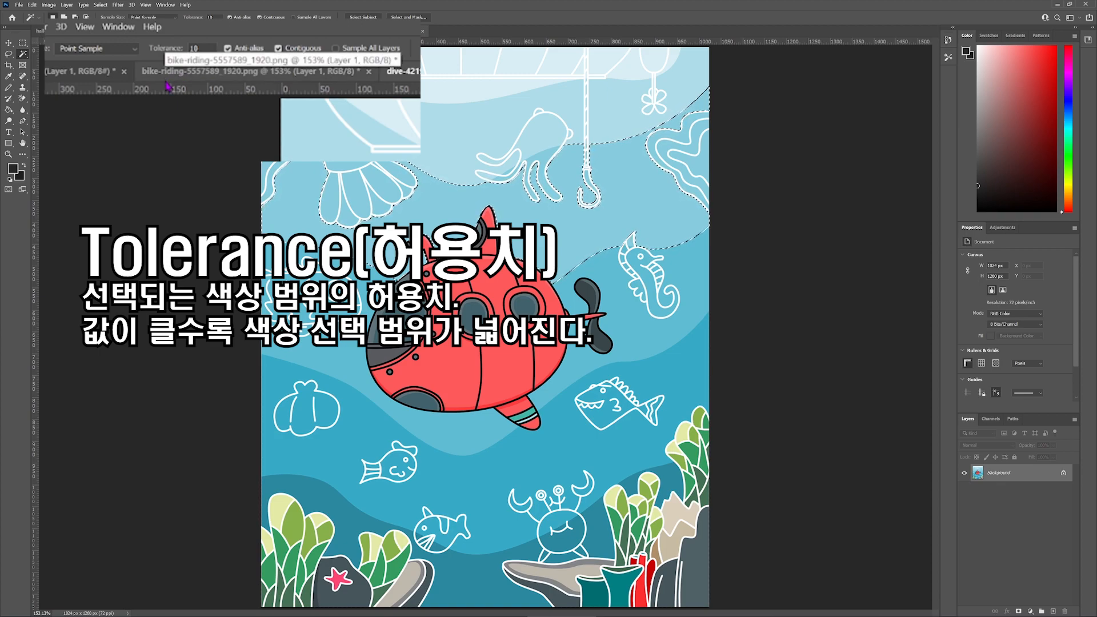
Set the Magic Wand tolerance to 60 and select from the pale-blue water between the octopus and squid.
{"action": "left_click", "coordinate": [193, 51]}
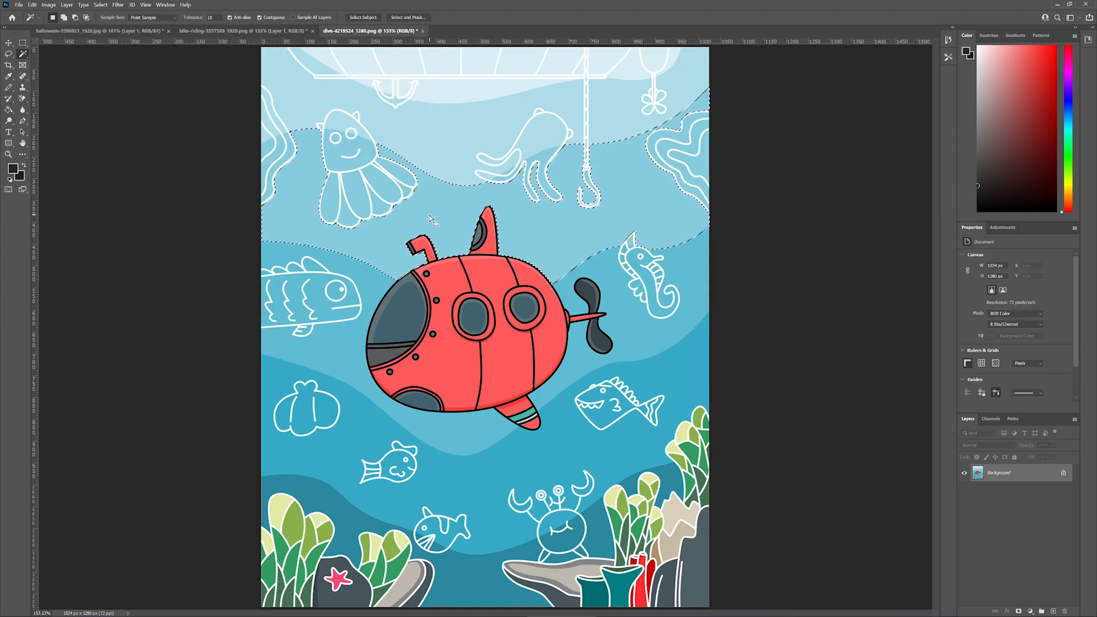
{"action": "double_click", "coordinate": [211, 18]}
{"action": "type", "text": "34"}
{"action": "key", "text": "BackSpace"}
{"action": "key", "text": "BackSpace"}
{"action": "type", "text": "60"}
{"action": "left_click", "coordinate": [463, 137], "text": "shift"}
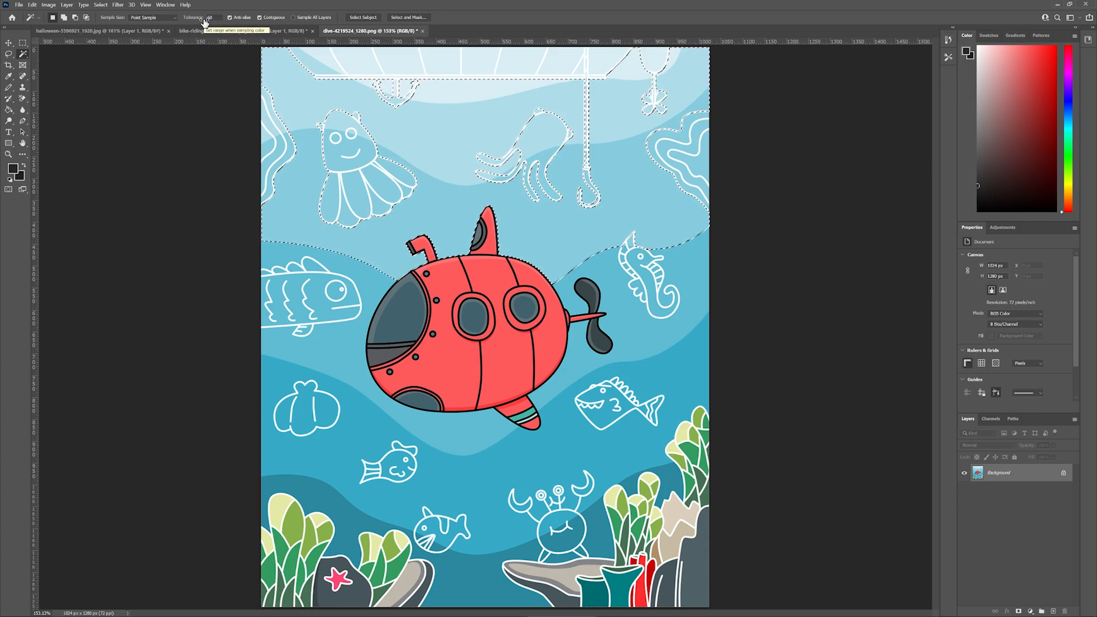
Set the tolerance to 15, turn Contiguous off, clear the selection, and select the blue band above the submarine.
{"action": "left_click_drag", "start_coordinate": [204, 22], "coordinate": [197, 21]}
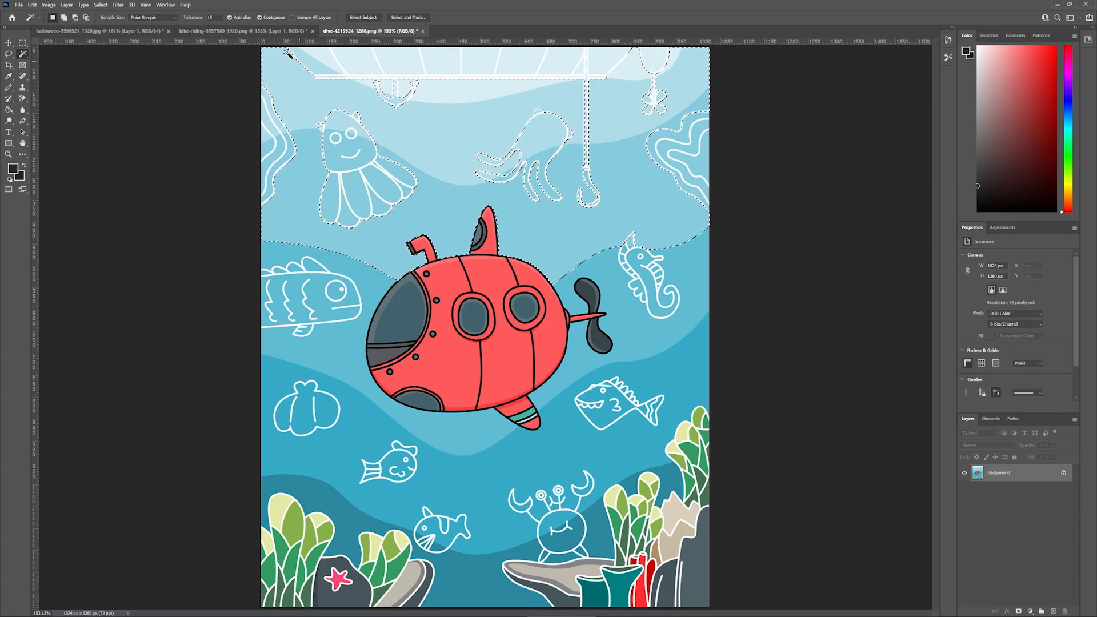
{"action": "left_click", "coordinate": [260, 18]}
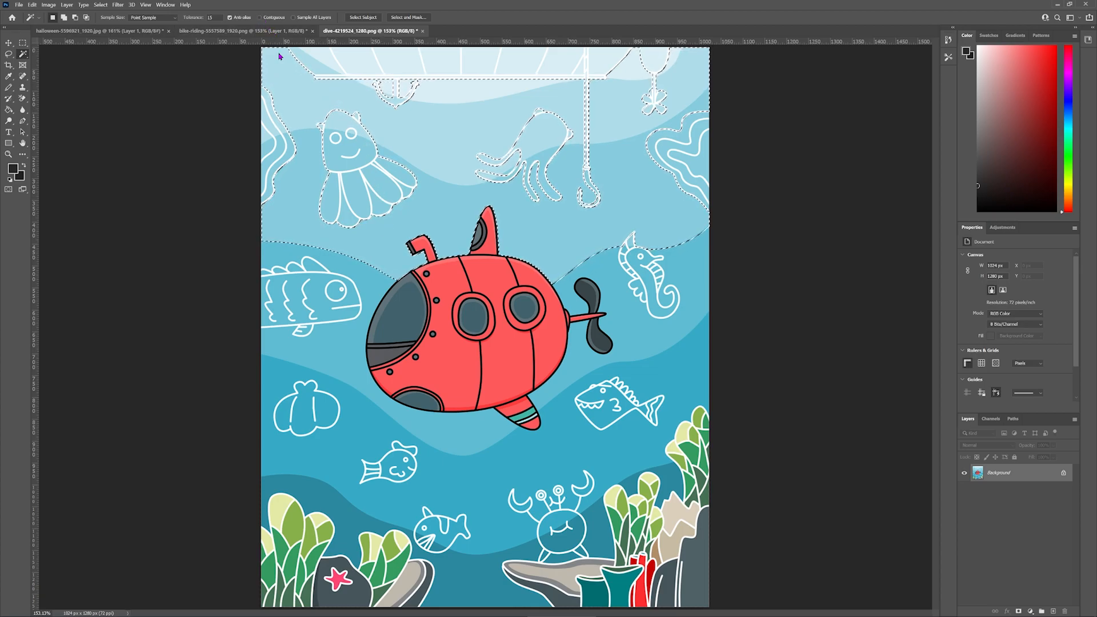
{"action": "right_click", "coordinate": [429, 187]}
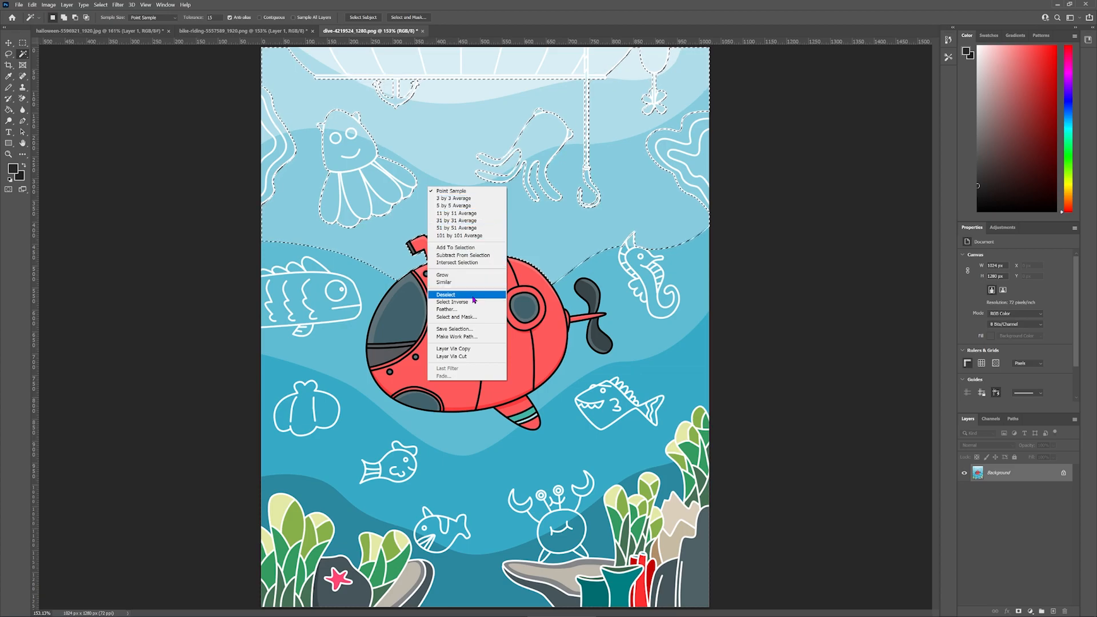
{"action": "left_click", "coordinate": [454, 295]}
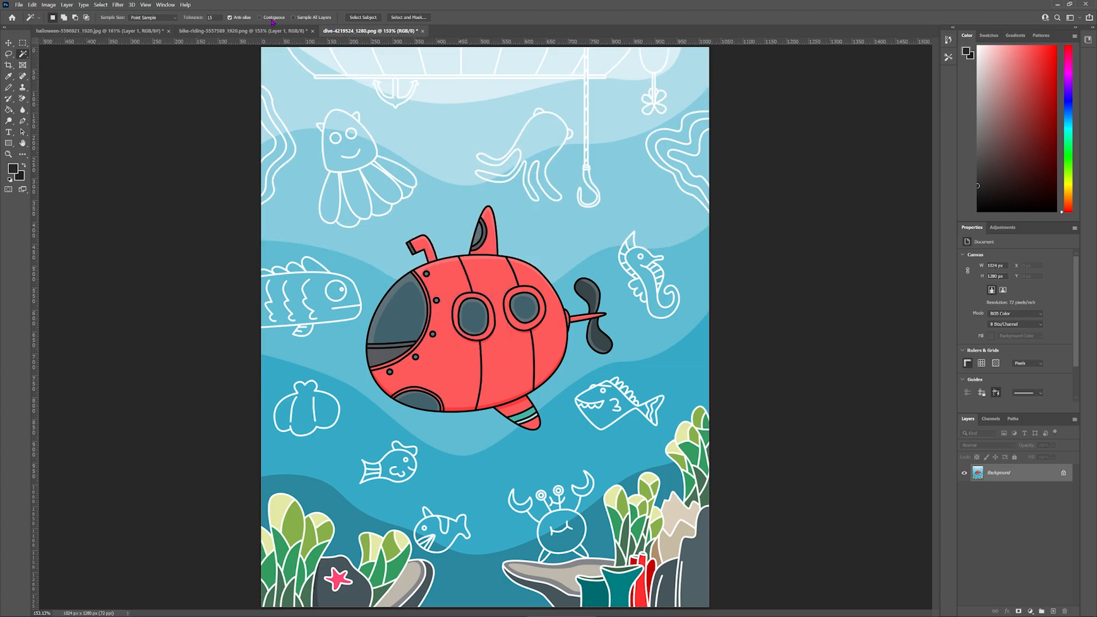
{"action": "left_click", "coordinate": [441, 228]}
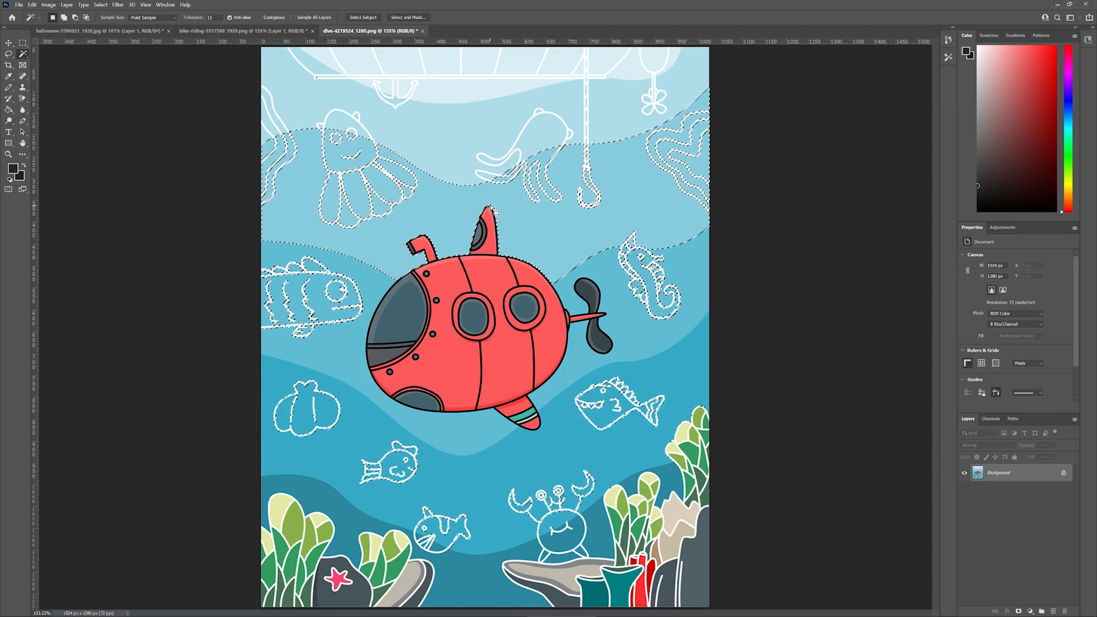
Turn Contiguous back on and select the pale-blue band between the octopus and squid.
{"action": "left_click", "coordinate": [261, 18]}
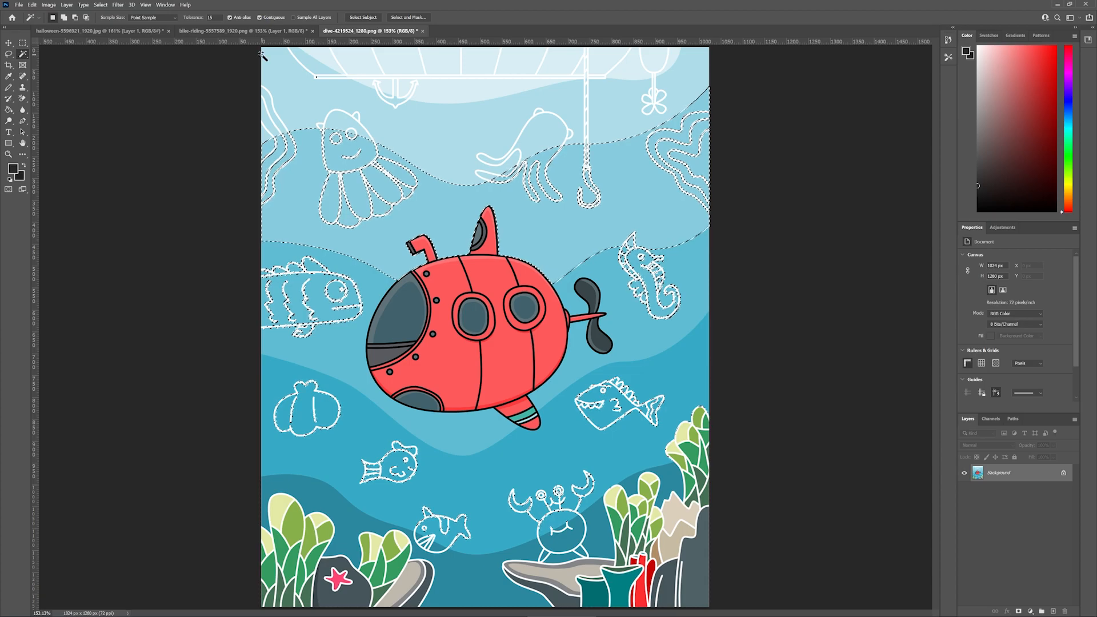
{"action": "left_click", "coordinate": [445, 153]}
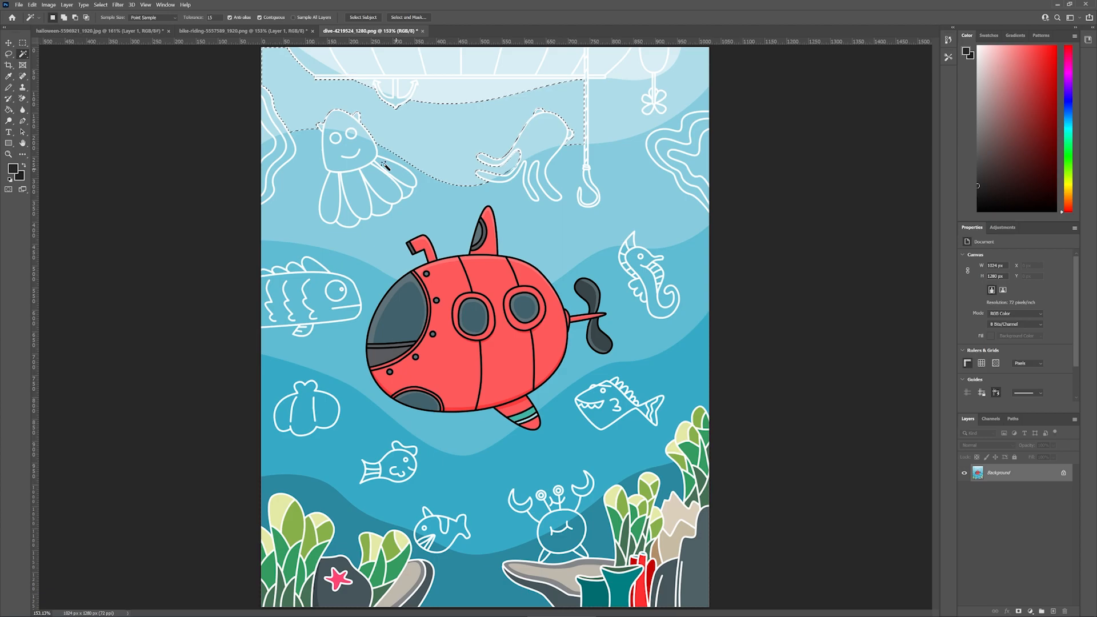
Show the selection tools grouped with the Magic Wand.
{"action": "right_click", "coordinate": [27, 59]}
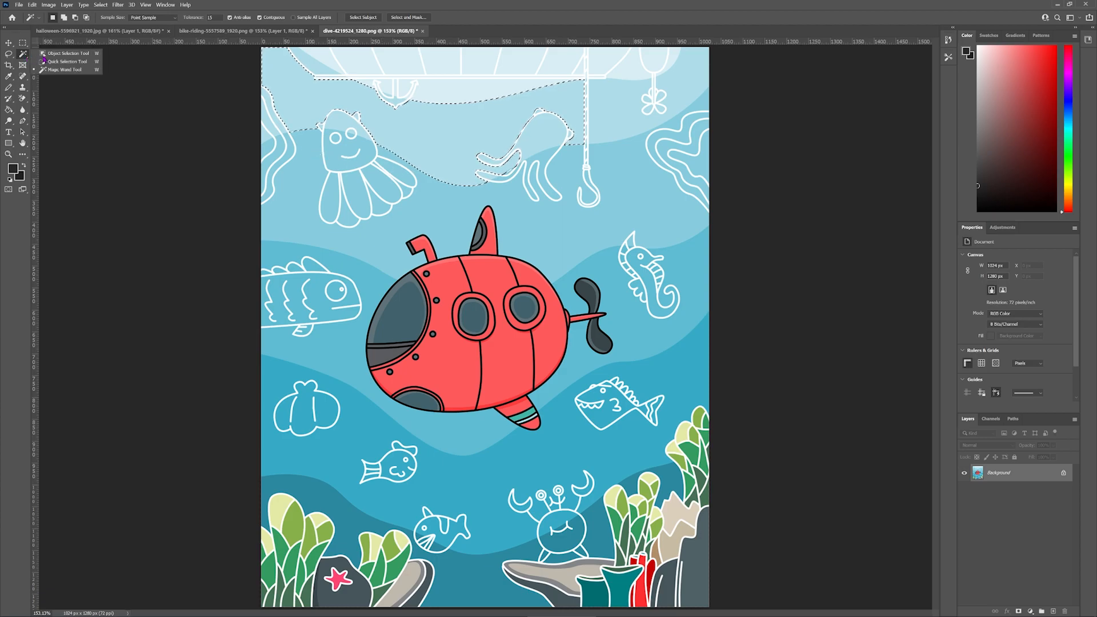